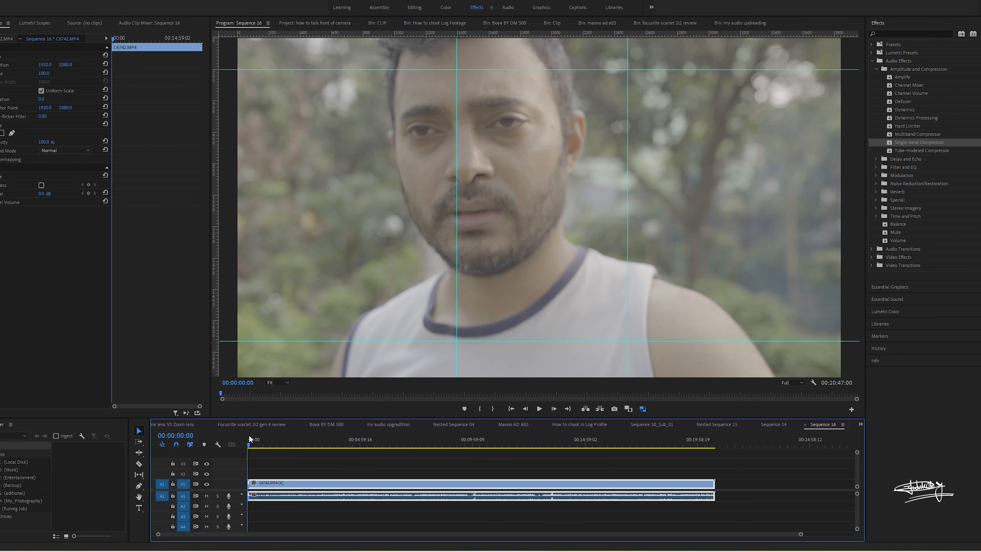
# Add the adjustment layer on V2 above the whole C6742.MP4 clip and open its Lumetri Color settings
pyautogui.moveTo(259, 449); pyautogui.dragTo(294, 447)
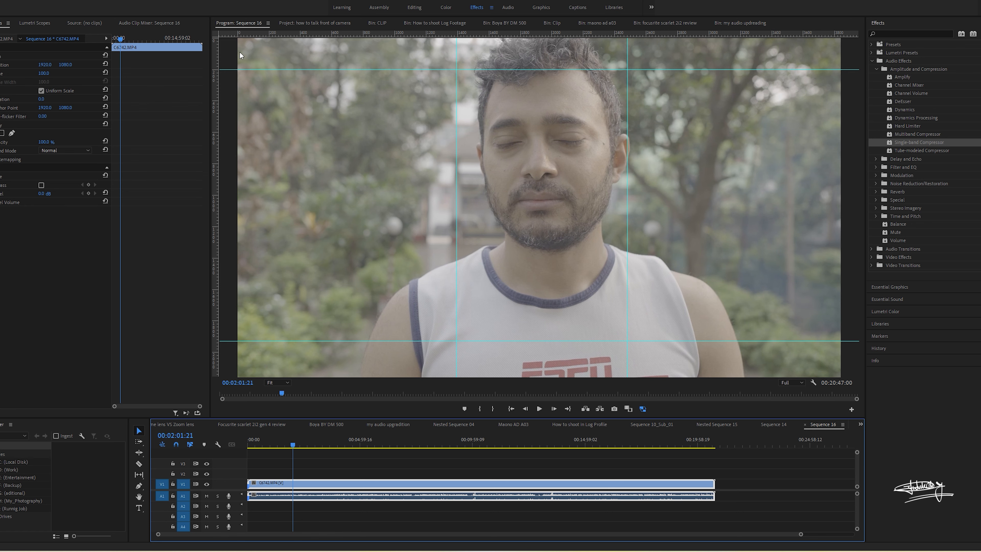
pyautogui.click(299, 24)
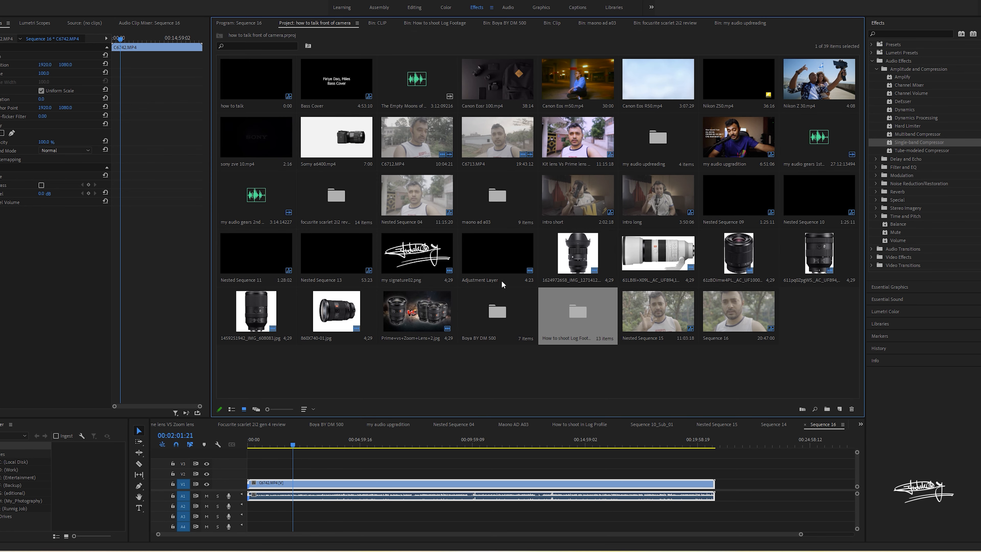
pyautogui.moveTo(503, 256); pyautogui.dragTo(715, 477)
pyautogui.click(658, 476)
pyautogui.click(906, 288)
pyautogui.click(899, 311)
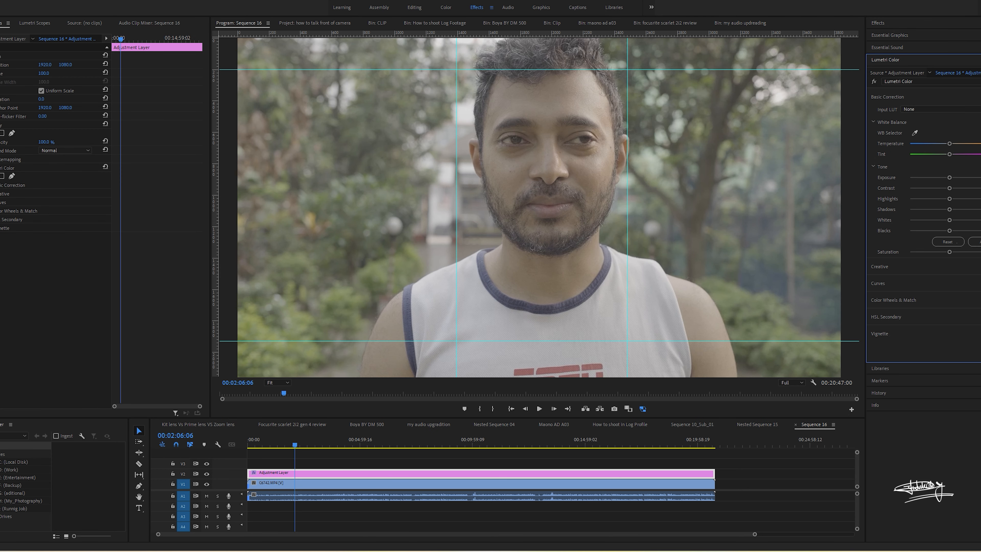
# Load 2_SGamut3CineSLog3_To_LC-709TypeA.cube as the input LUT of the adjustment layer
pyautogui.click(939, 109)
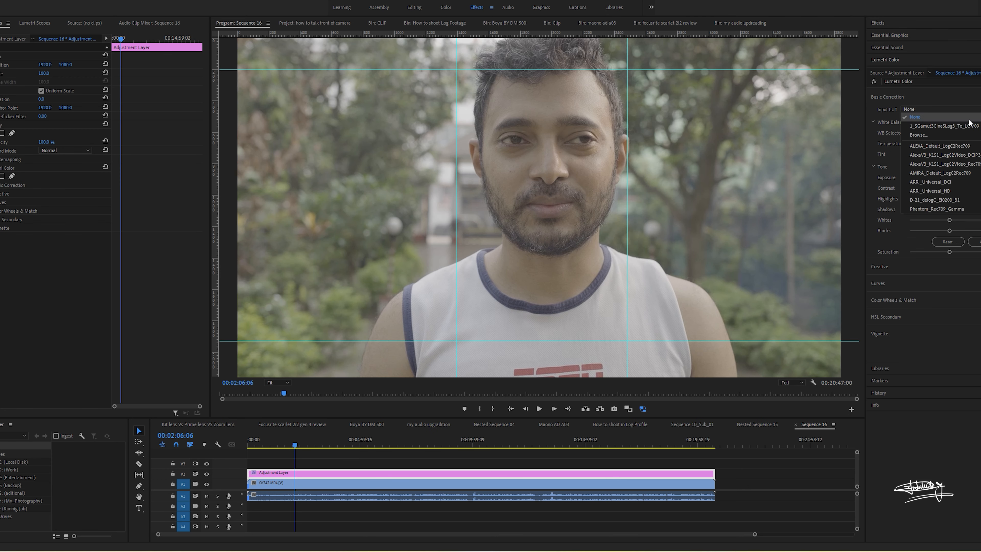
pyautogui.click(943, 135)
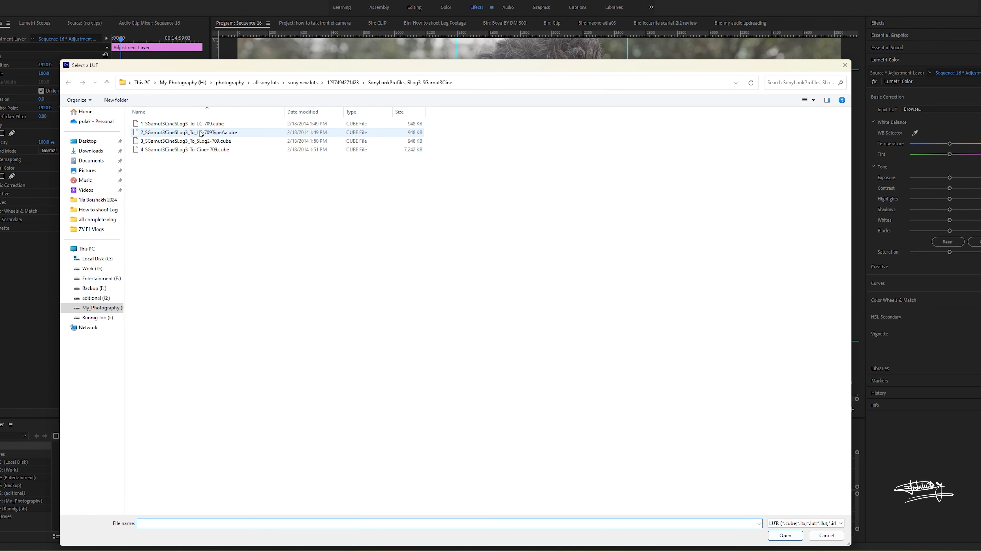
pyautogui.doubleClick(236, 133)
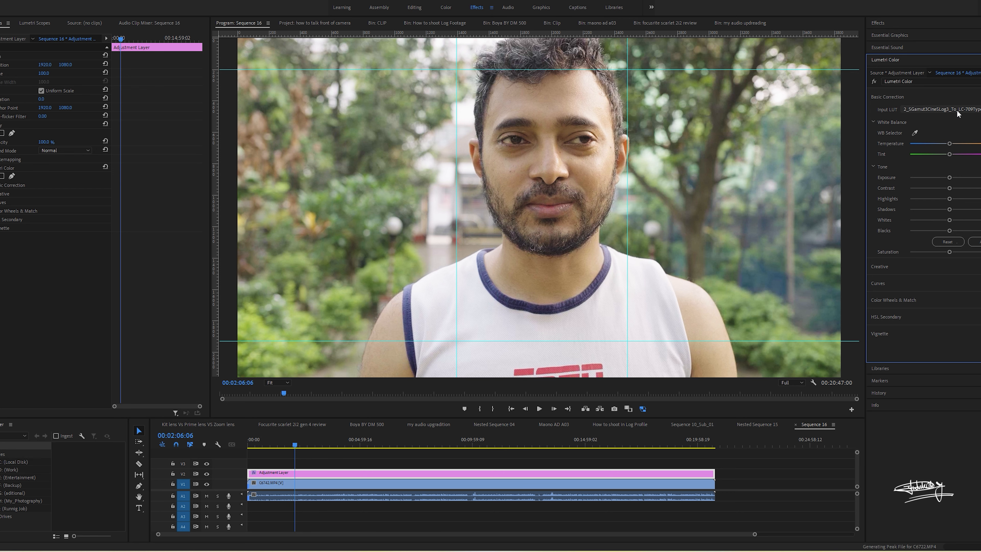
# Change the adjustment layer's input LUT to 1_SGamut3CineSLog3_To_LC-709 and check it further along the clip
pyautogui.click(958, 112)
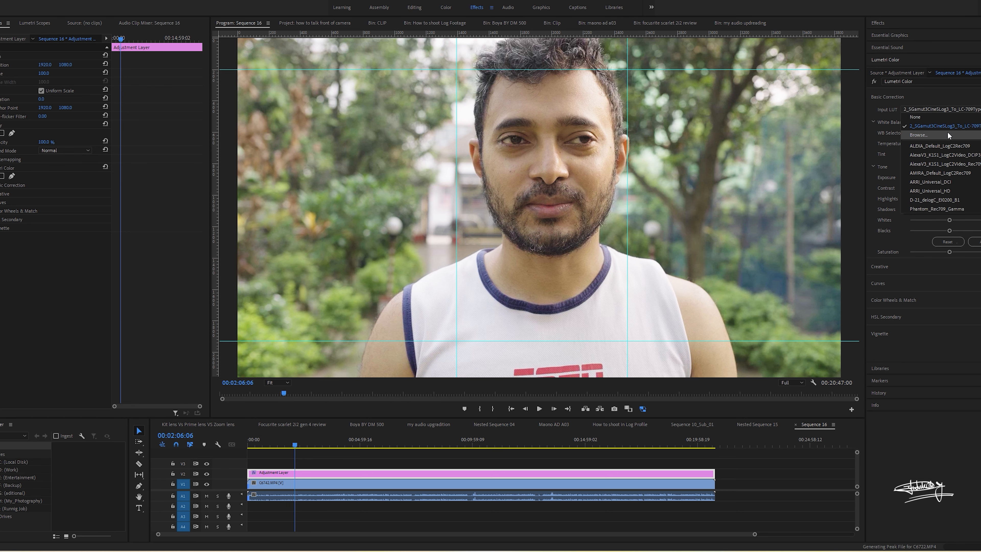
pyautogui.click(919, 135)
pyautogui.moveTo(322, 444); pyautogui.dragTo(415, 447)
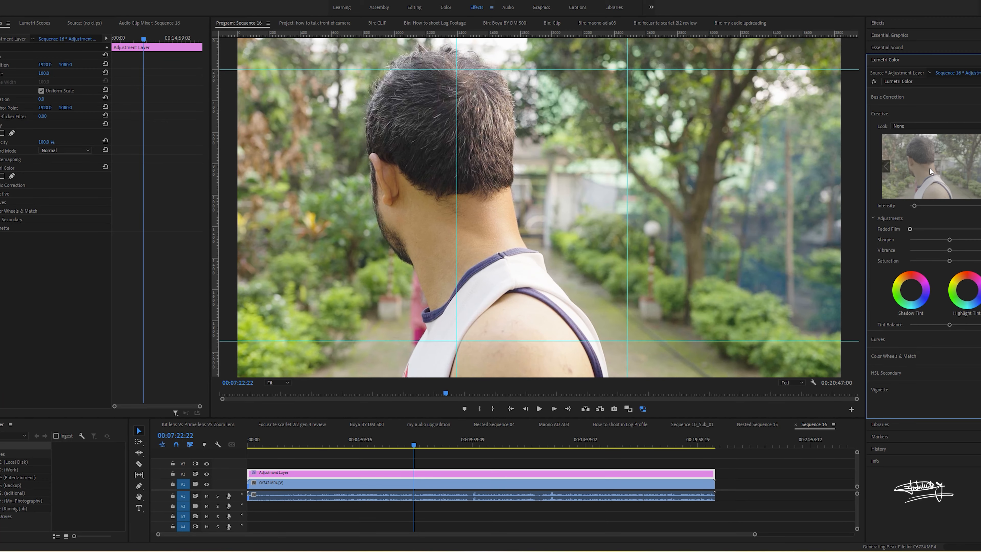
# Look through the Creative section and its list of looks, then return to the Basic Correction settings
pyautogui.click(903, 95)
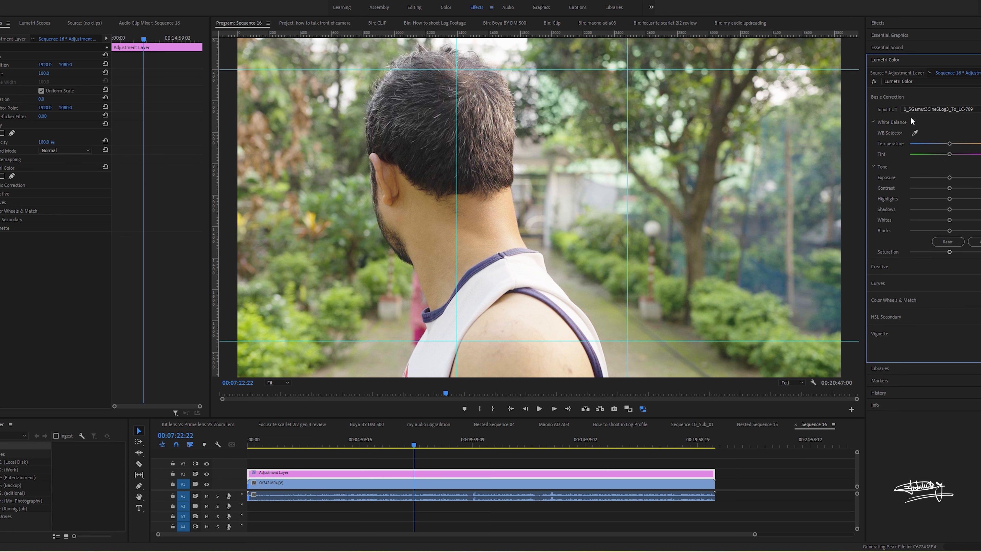
pyautogui.click(913, 268)
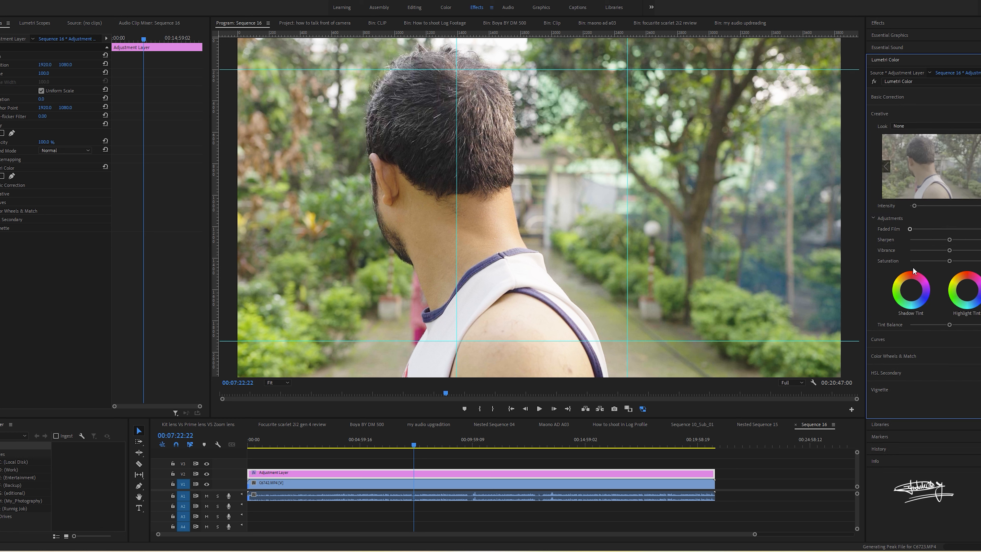
pyautogui.click(917, 124)
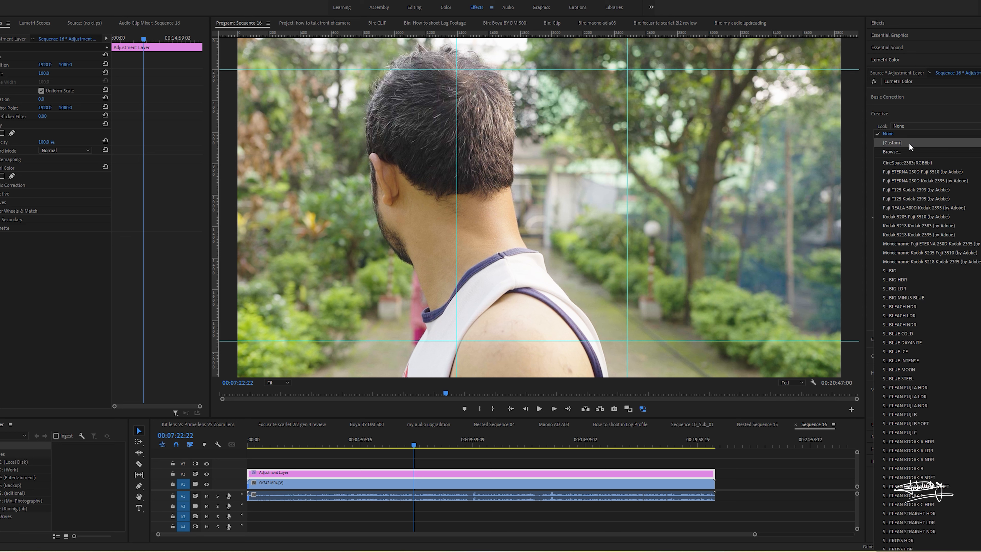
pyautogui.click(907, 112)
pyautogui.click(907, 111)
pyautogui.click(922, 120)
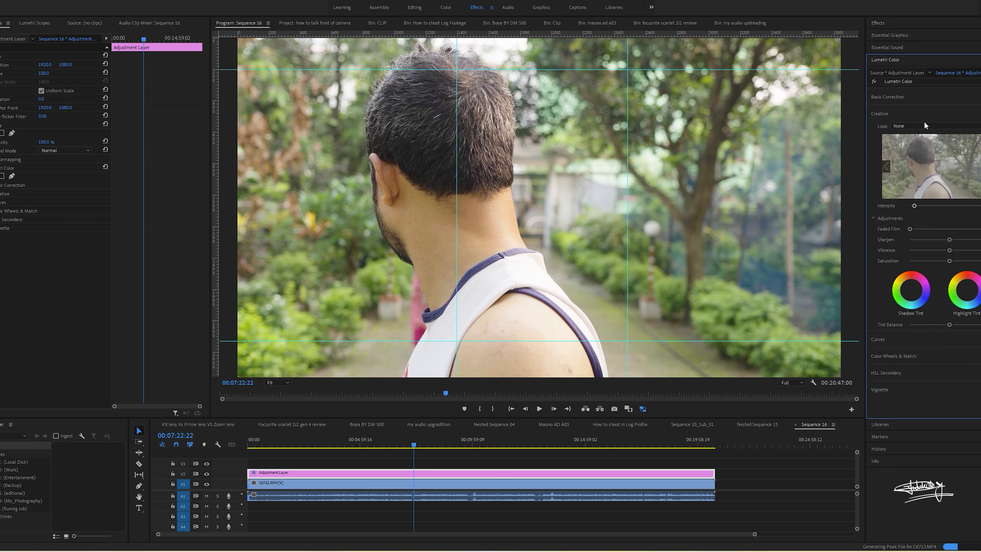
pyautogui.click(926, 96)
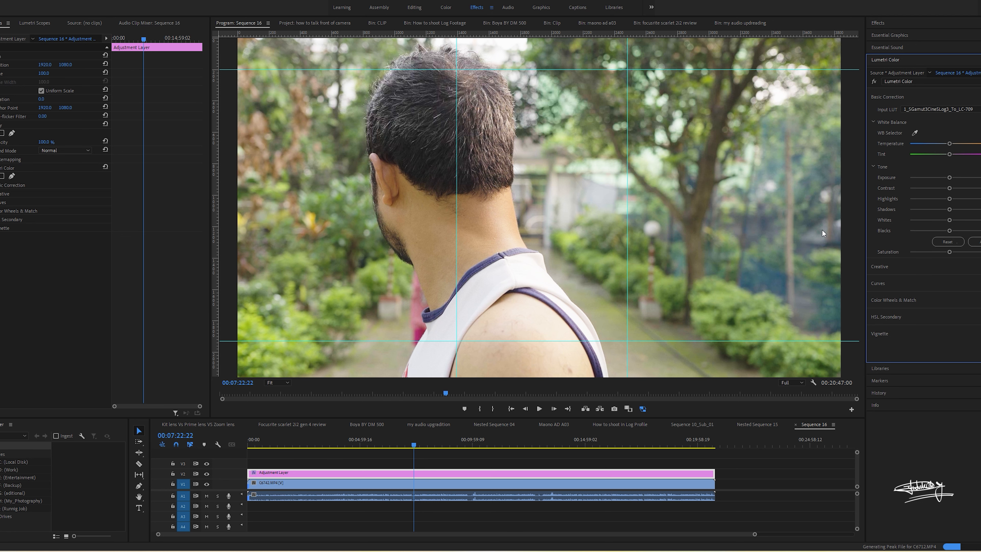
# Correct the white balance by sampling the white shirt in a frame near 00:04:56:00
pyautogui.moveTo(385, 440); pyautogui.dragTo(359, 447)
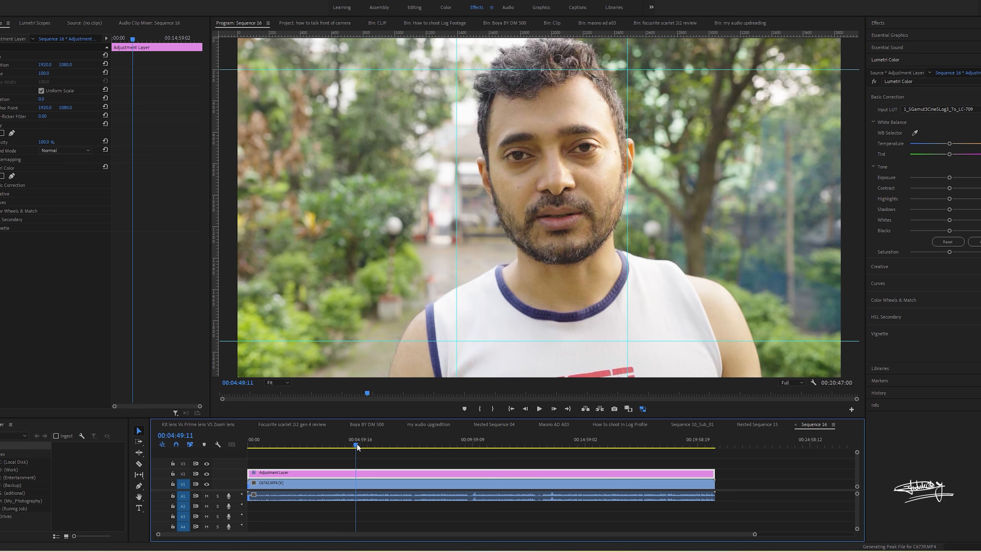
pyautogui.click(915, 133)
pyautogui.click(652, 293)
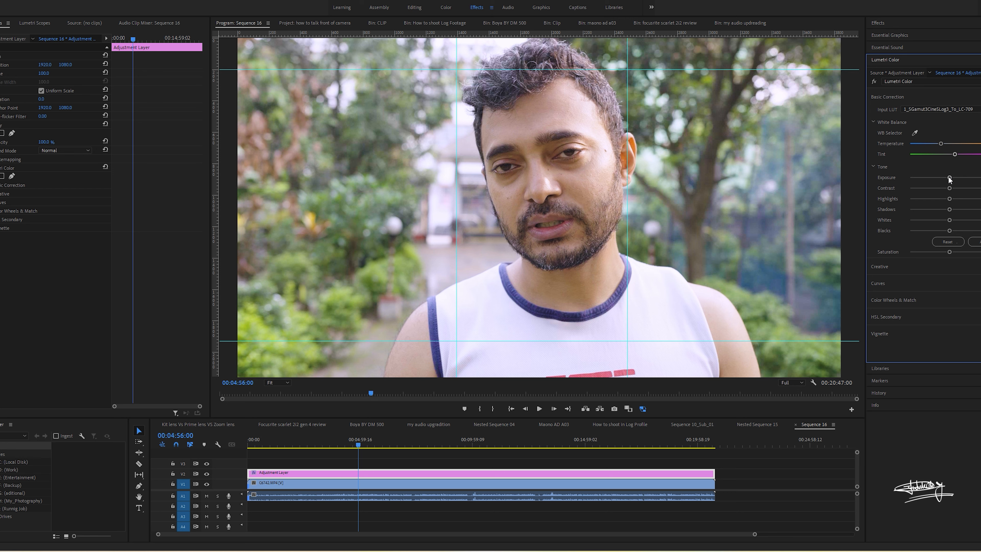
# Adjust the tone to exposure -0.2, contrast 34.4, highlights -5.8, shadows about -48, whites -7.9 and blacks -5.8, checking other frames
pyautogui.moveTo(950, 178); pyautogui.dragTo(947, 231)
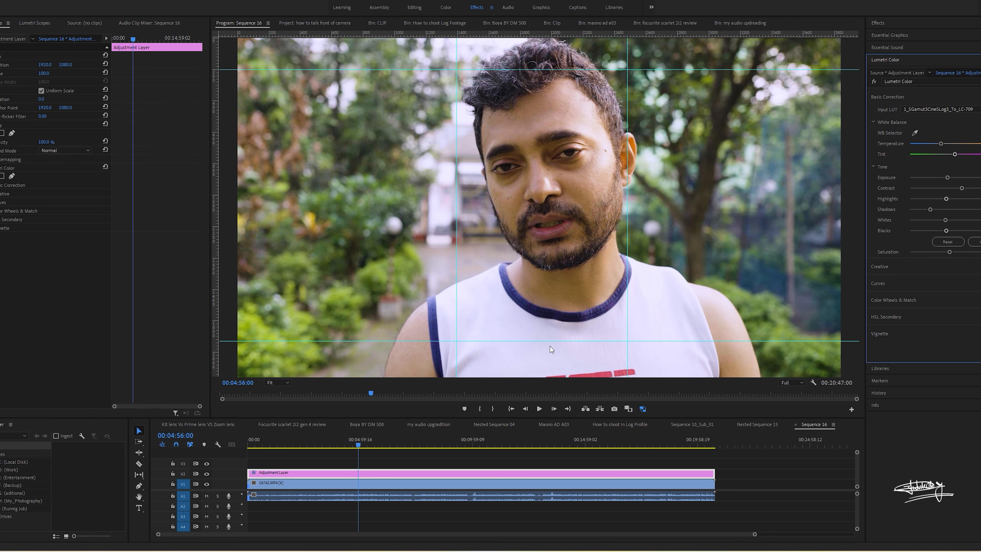
pyautogui.moveTo(359, 445); pyautogui.dragTo(411, 434)
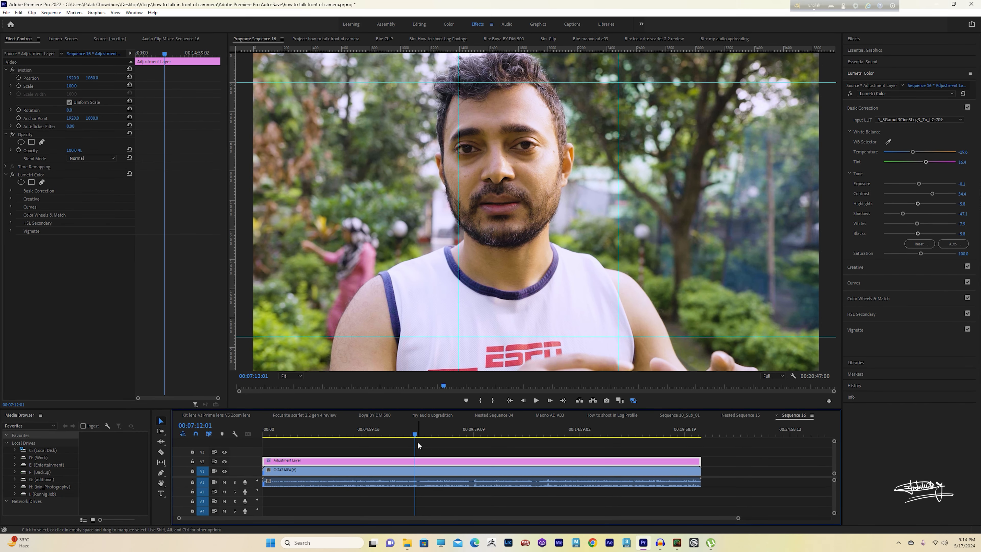
pyautogui.moveTo(416, 435); pyautogui.dragTo(457, 440)
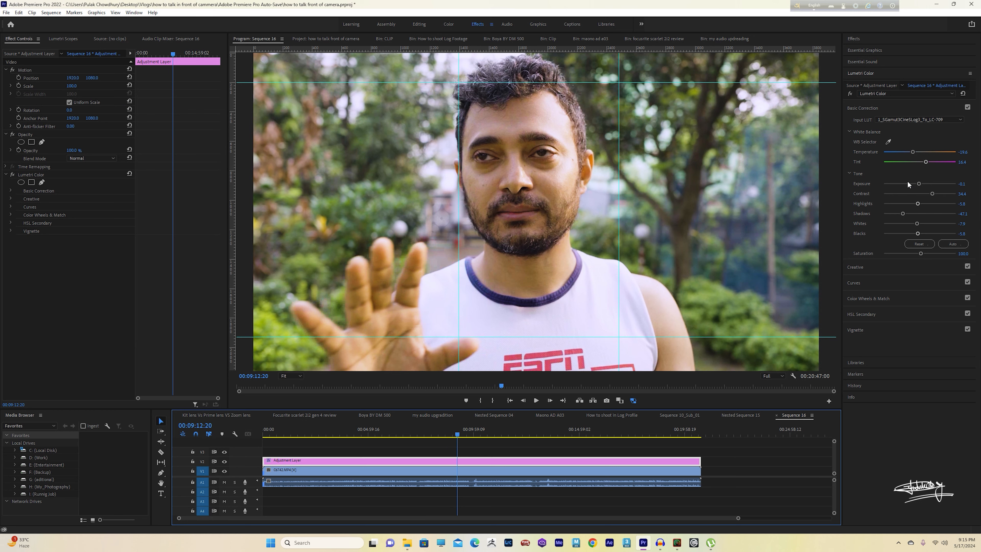
pyautogui.moveTo(919, 185); pyautogui.dragTo(902, 215)
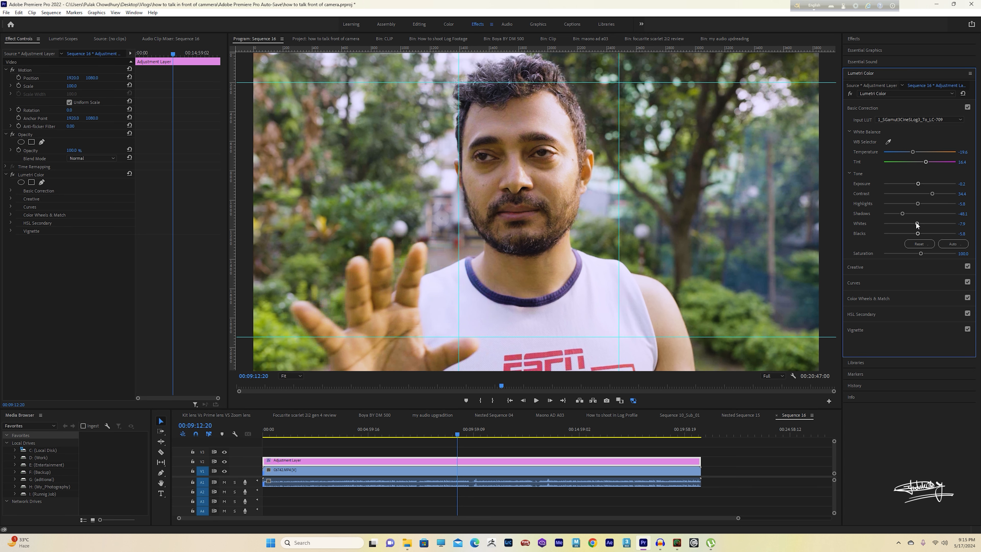
# Select the C6742.MP4 clip and play the sequence from the start to review its picture and sound
pyautogui.click(422, 473)
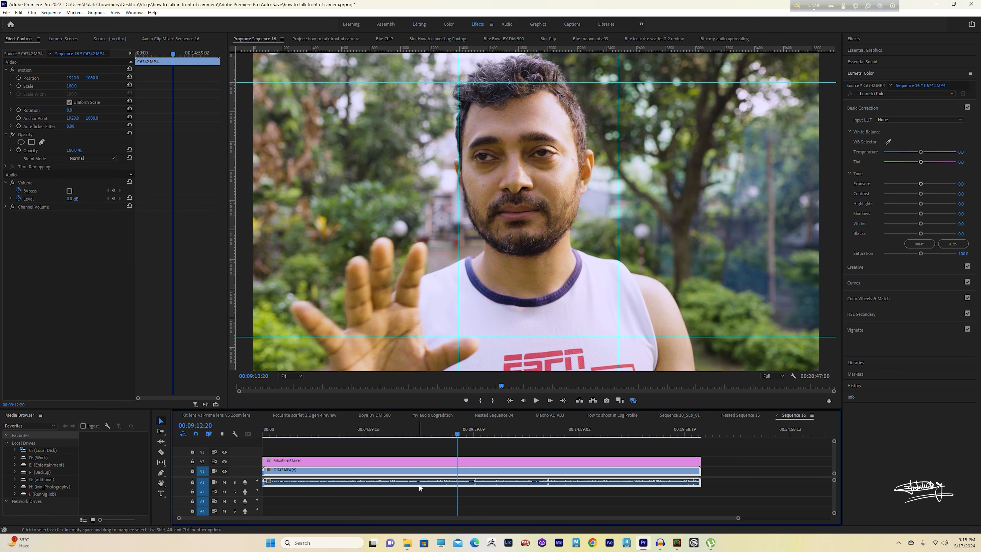
pyautogui.moveTo(416, 435); pyautogui.dragTo(266, 435)
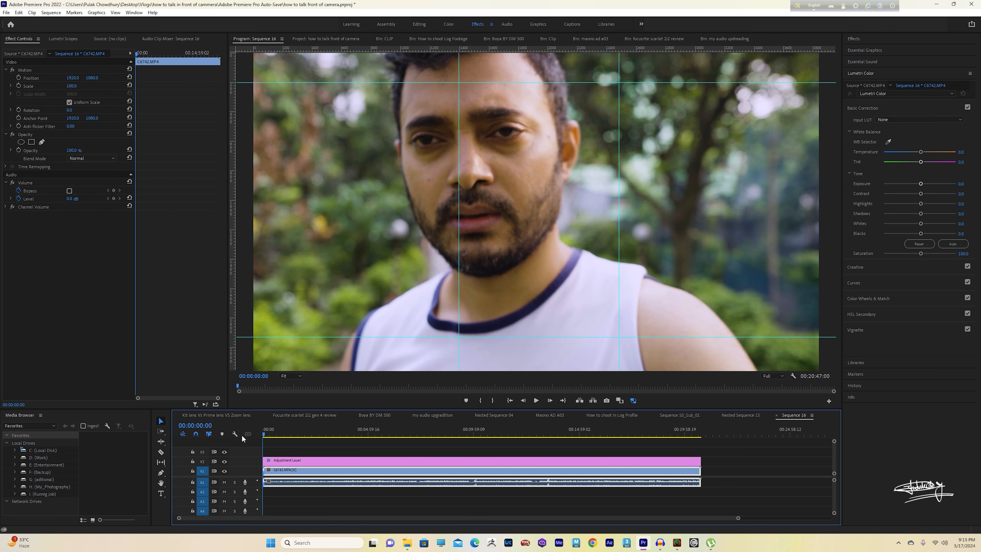
pyautogui.press('space')
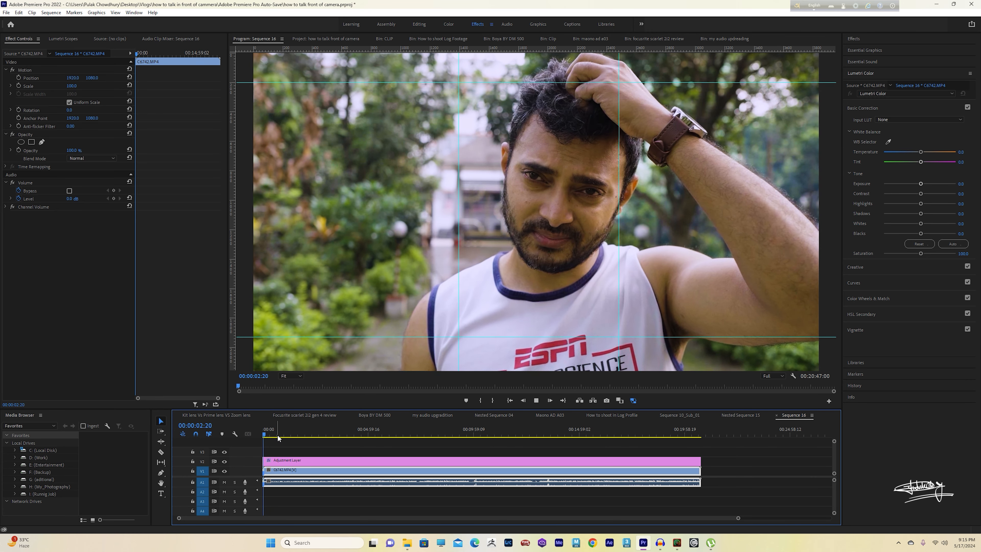
pyautogui.press('space')
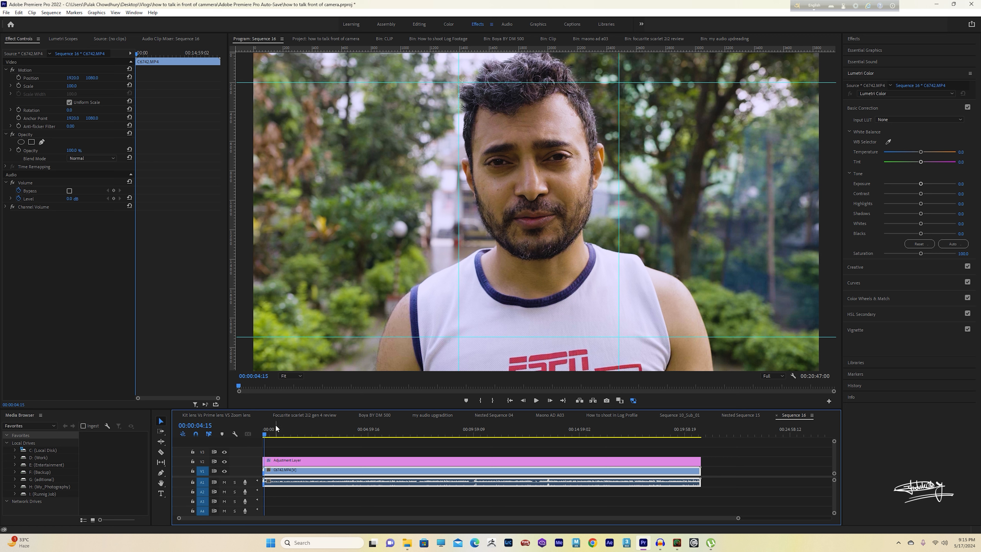
pyautogui.press('space')
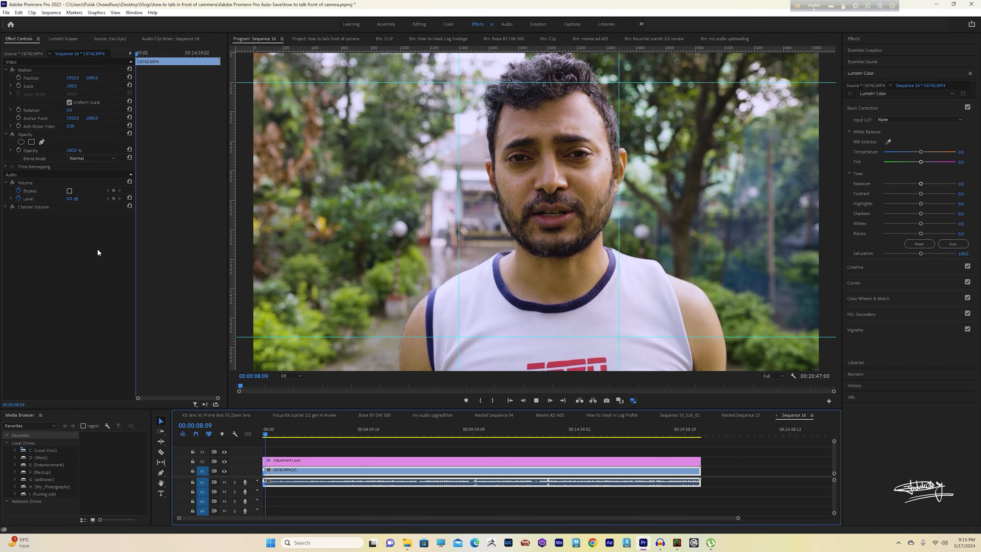
pyautogui.press('space')
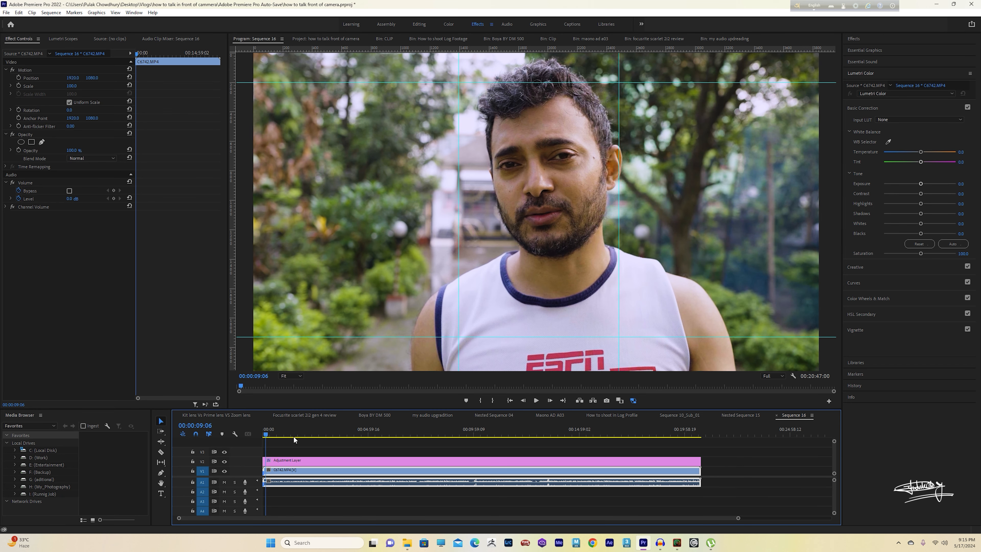
# Turn off keyframing for the volume level of the C6742.MP4 clip
pyautogui.click(270, 436)
pyautogui.click(282, 436)
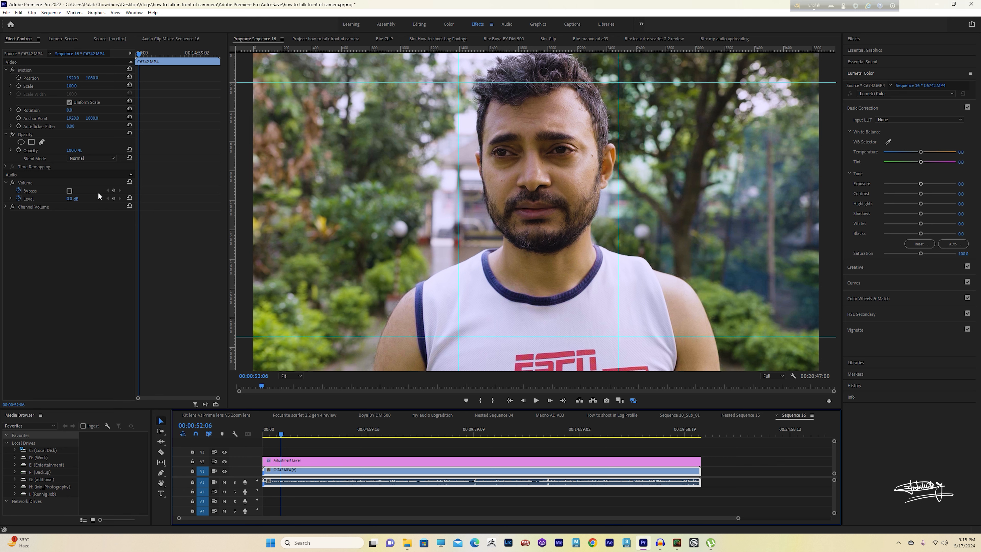
pyautogui.click(19, 201)
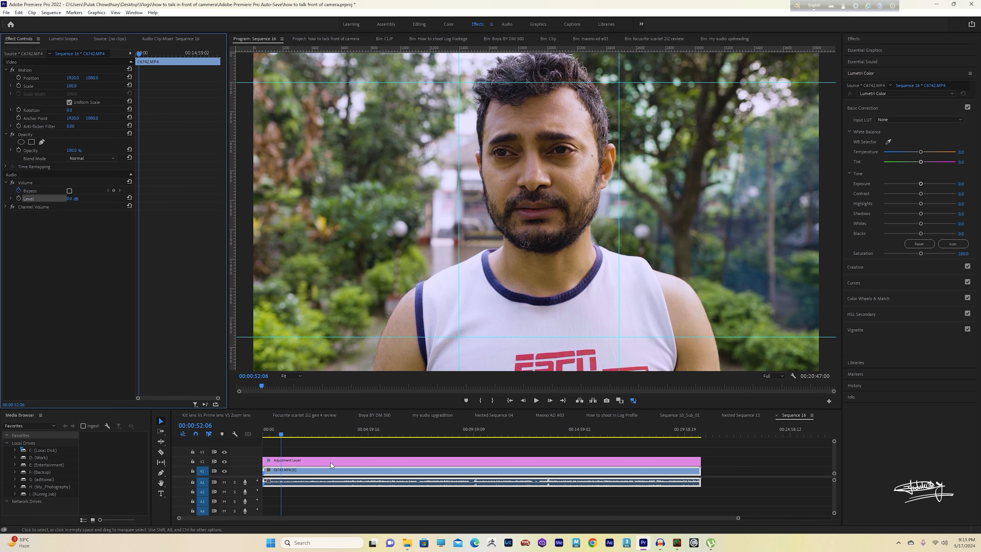
pyautogui.moveTo(281, 435)
pyautogui.mouseDown()
pyautogui.moveTo(267, 435)
pyautogui.moveTo(276, 435)
pyautogui.mouseUp()
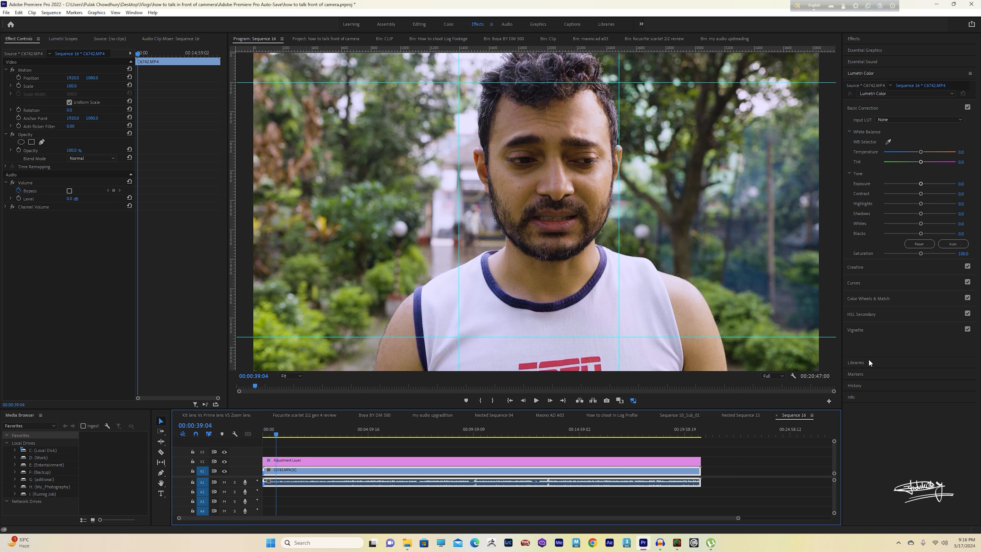
# Tag the clip's audio as Dialogue, apply the Balanced Male Voice preset, and collapse the added audio effects
pyautogui.click(878, 62)
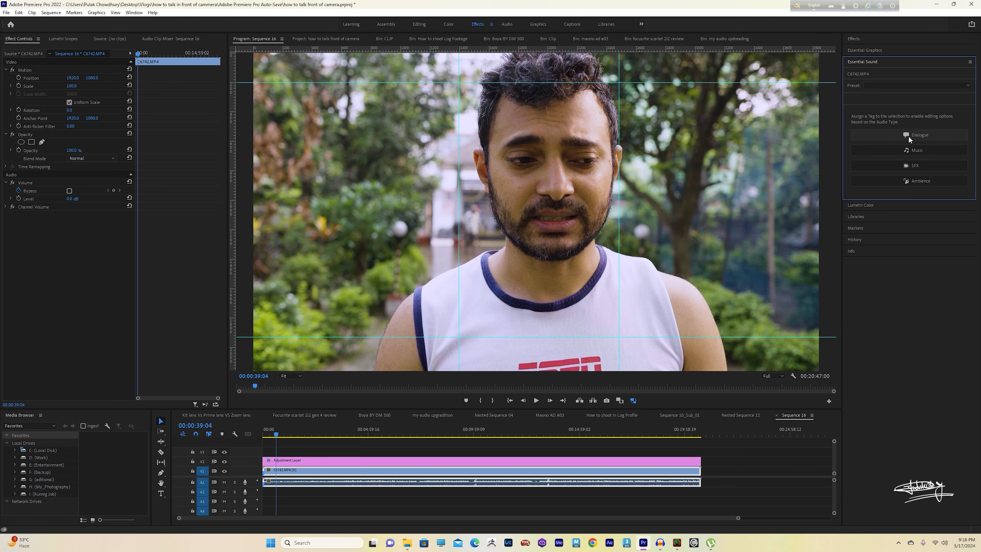
pyautogui.click(895, 99)
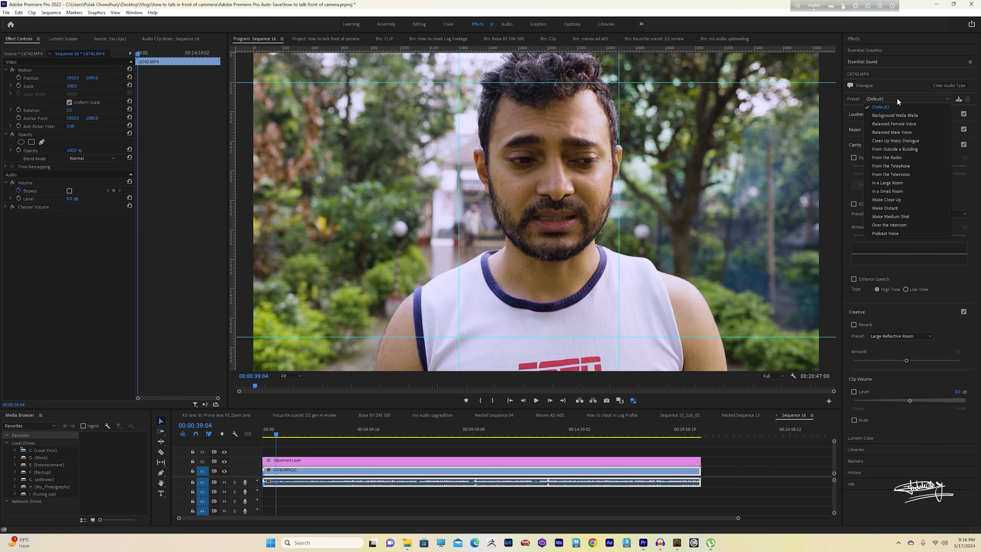
pyautogui.click(902, 132)
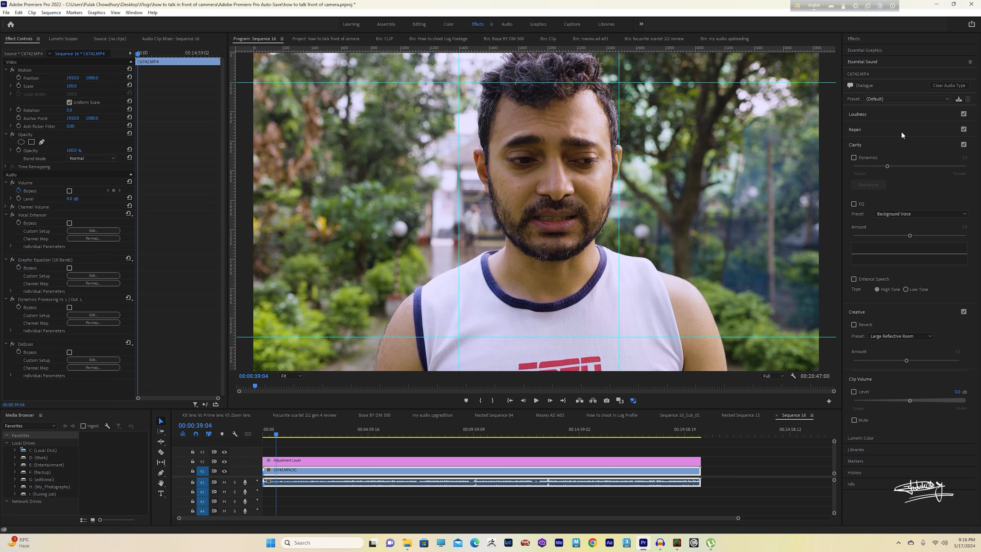
pyautogui.click(6, 215)
pyautogui.click(6, 223)
pyautogui.click(6, 231)
pyautogui.click(6, 239)
# Play back the start and several spots around the two-minute mark to check the processed voice
pyautogui.click(266, 435)
pyautogui.press('space')
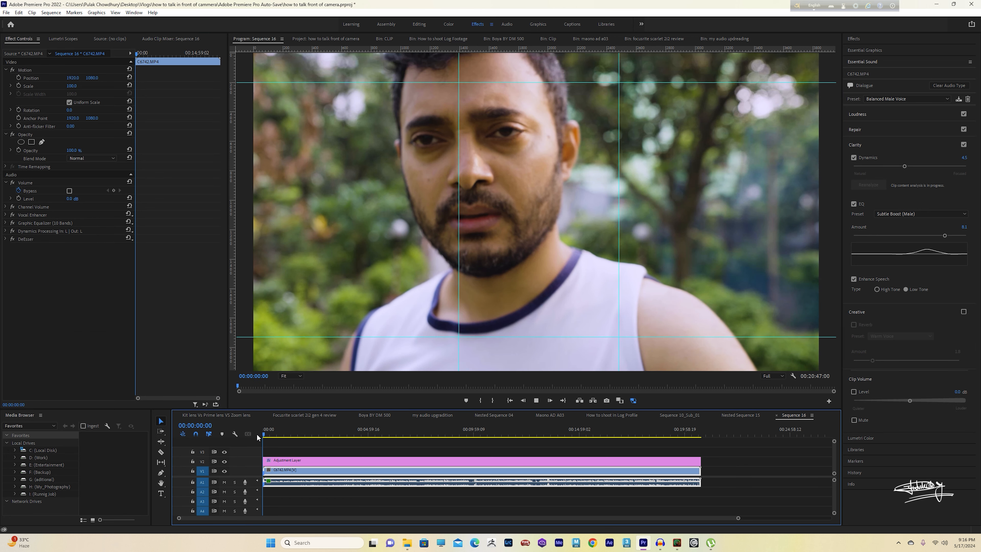
pyautogui.click(313, 431)
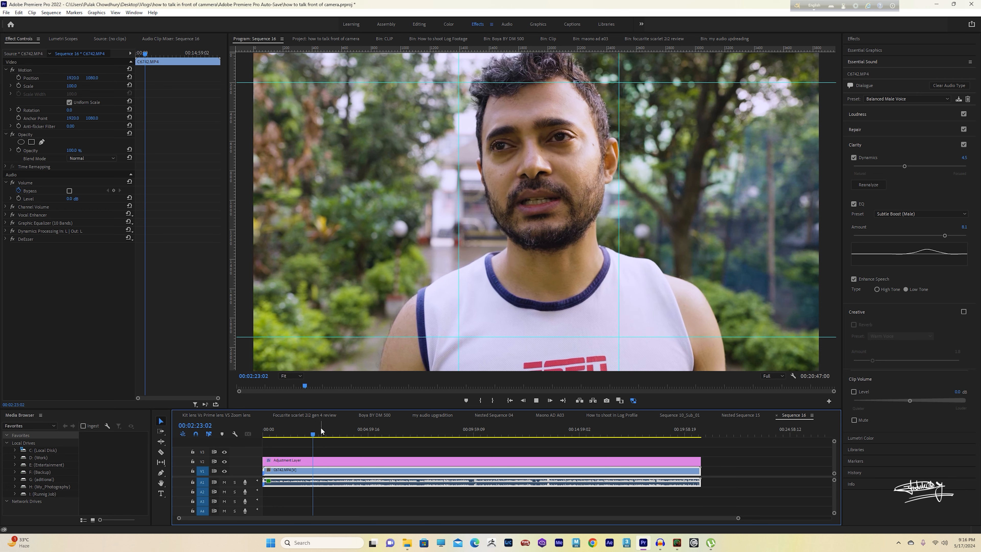
pyautogui.press('space')
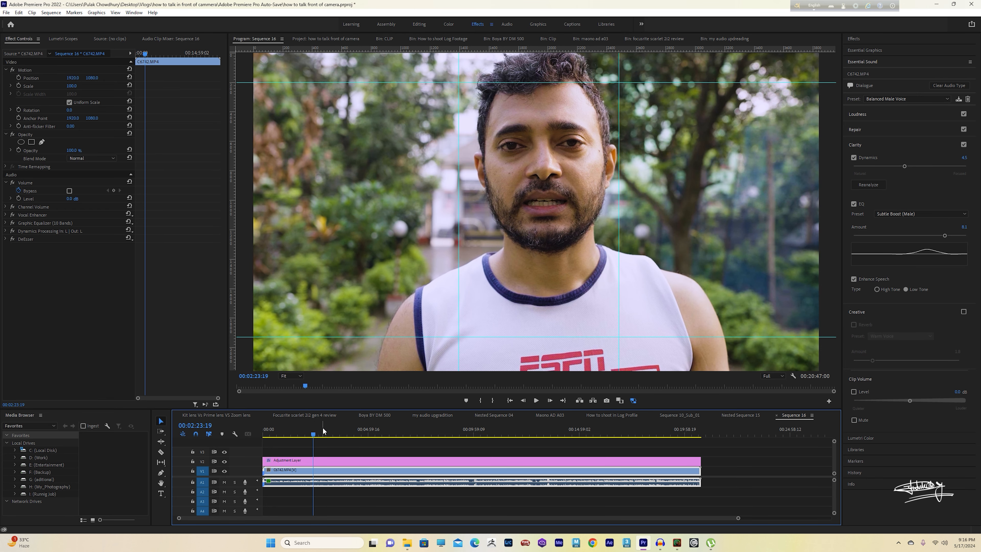
pyautogui.moveTo(316, 425)
pyautogui.mouseDown()
pyautogui.moveTo(279, 427)
pyautogui.moveTo(306, 427)
pyautogui.mouseUp()
pyautogui.press('space')
pyautogui.click(321, 427)
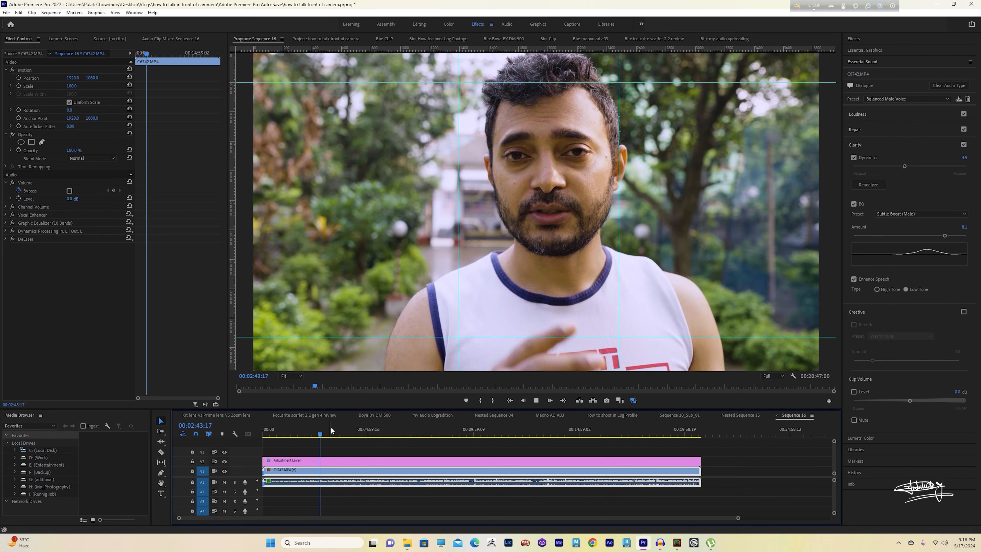
# Check the processed voice at about 4:21, and apply the Single-band Compressor audio effect to the C6742.MP4 clip
pyautogui.click(355, 432)
pyautogui.press('space')
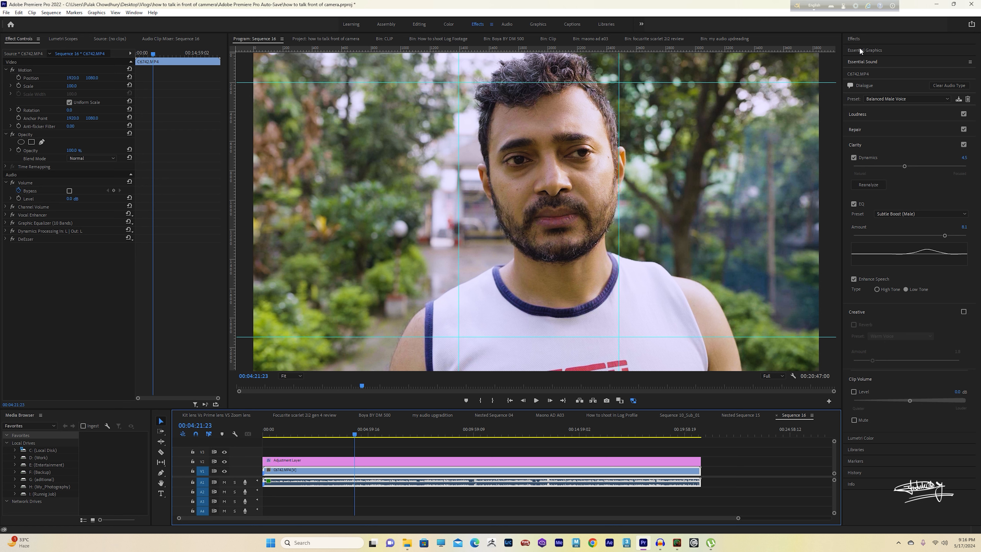
pyautogui.click(864, 38)
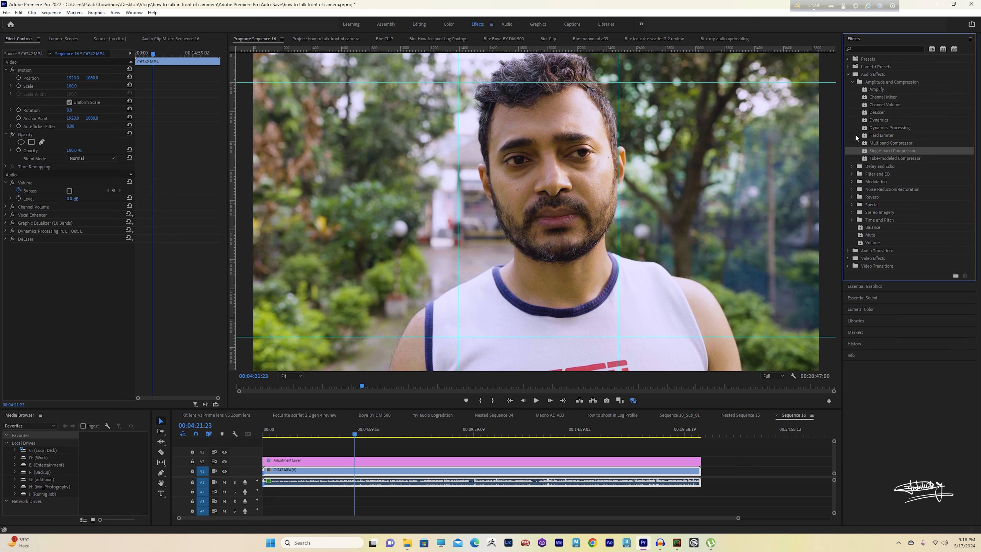
pyautogui.click(848, 74)
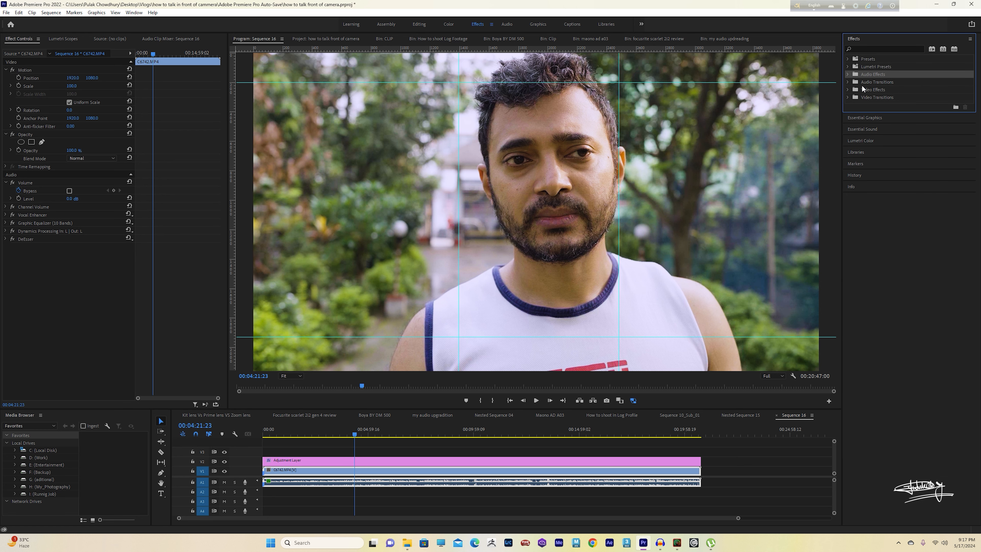
pyautogui.click(849, 75)
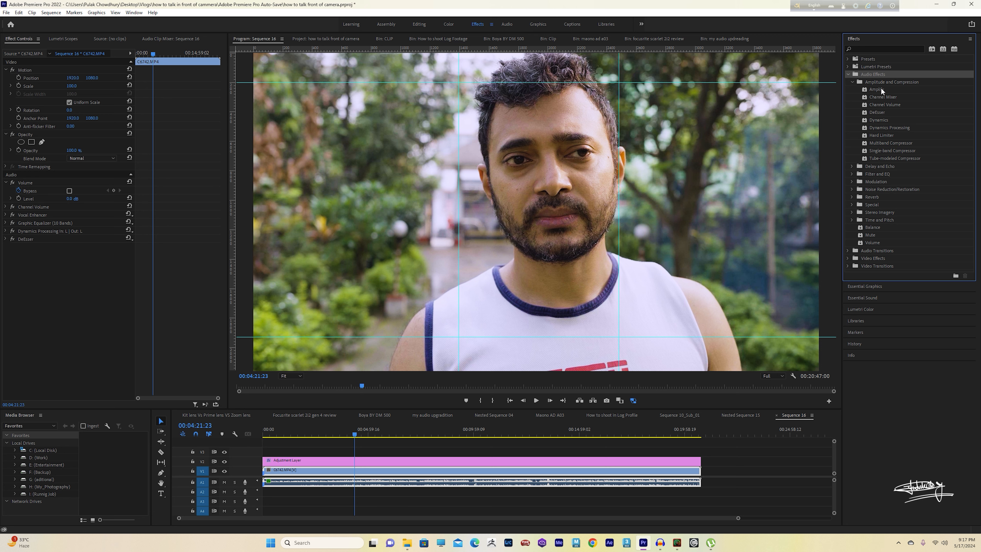
pyautogui.click(897, 140)
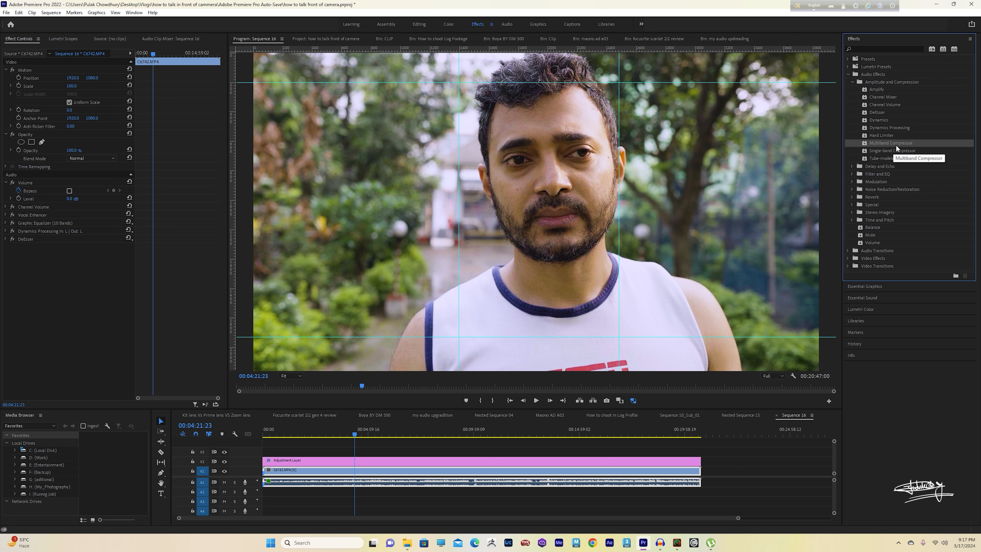
pyautogui.click(895, 151)
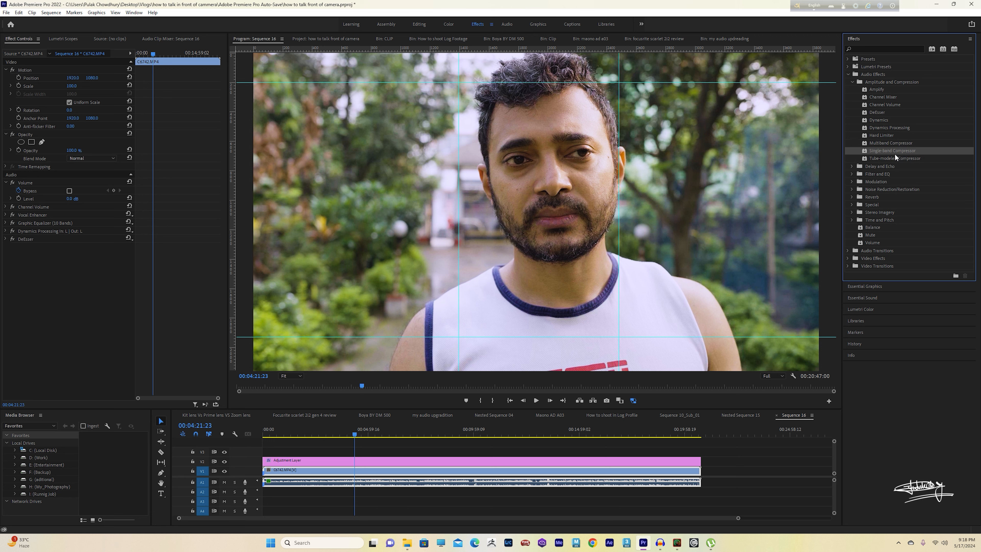
pyautogui.click(895, 157)
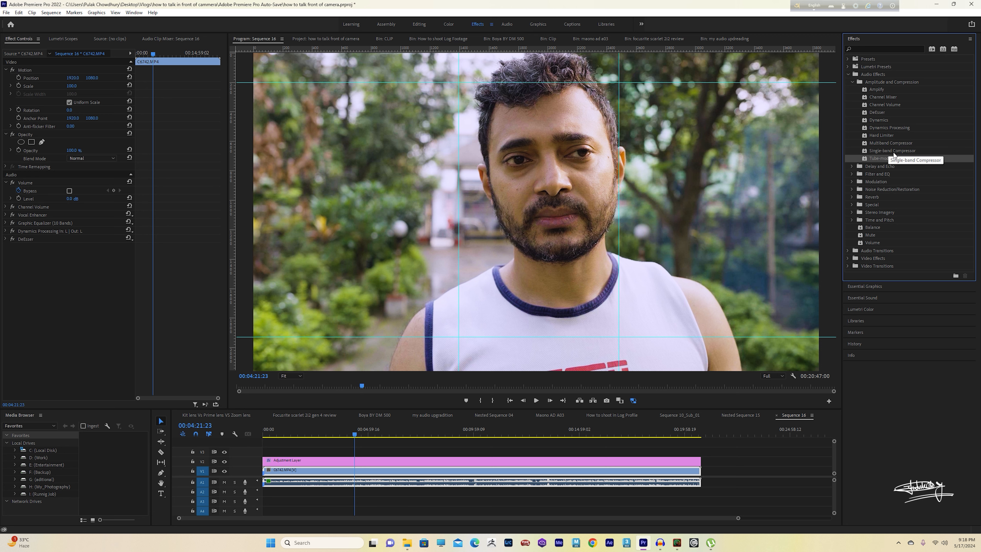
pyautogui.moveTo(893, 151); pyautogui.dragTo(414, 482)
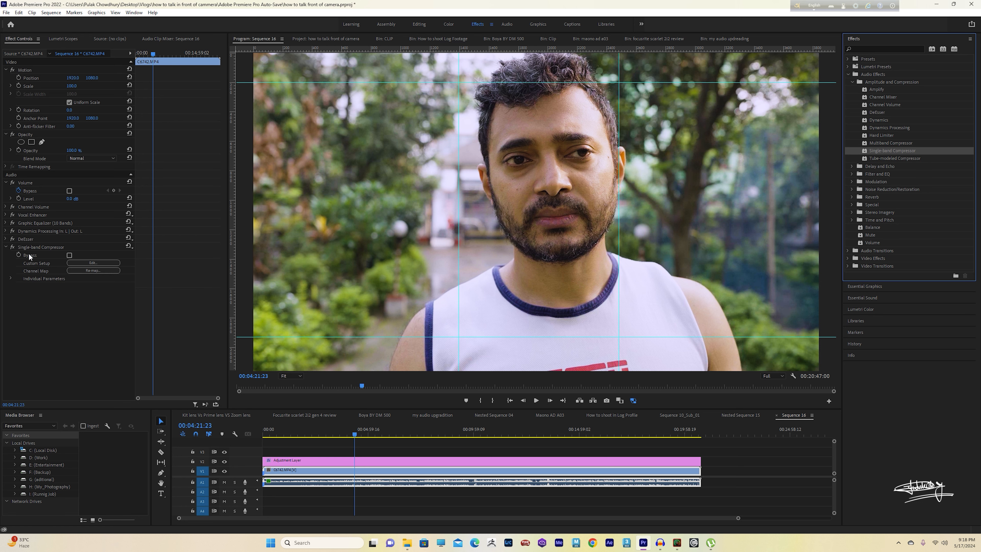
# Apply the Vocal Booster preset to the Single-band Compressor while listening to playback, and collapse the effect's settings
pyautogui.click(536, 401)
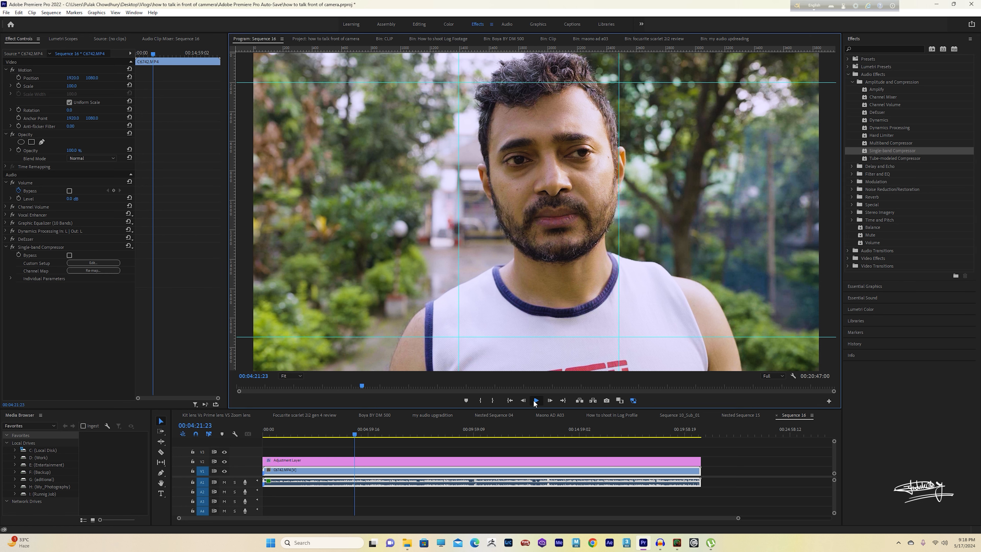
pyautogui.click(88, 265)
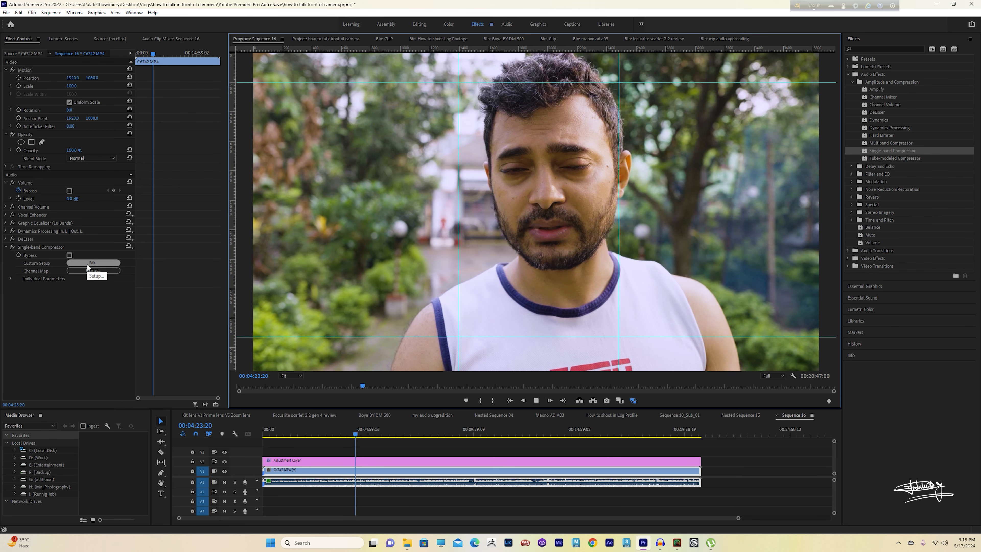
pyautogui.moveTo(498, 228); pyautogui.dragTo(426, 220)
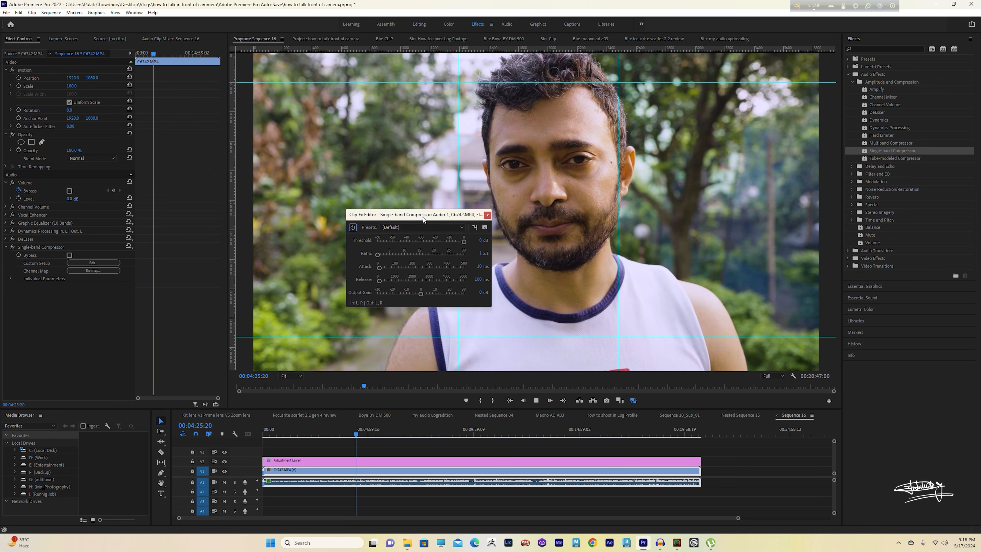
pyautogui.click(440, 227)
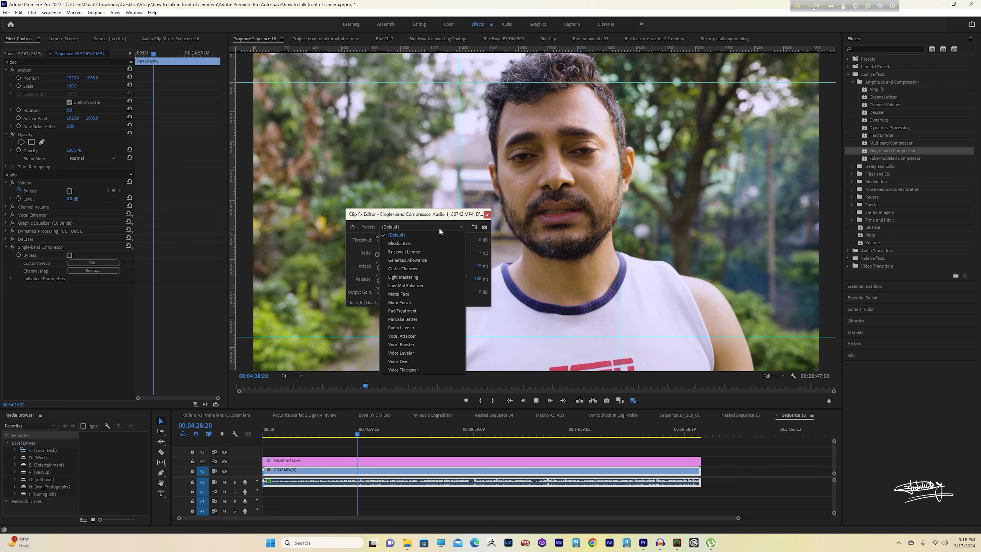
pyautogui.click(419, 346)
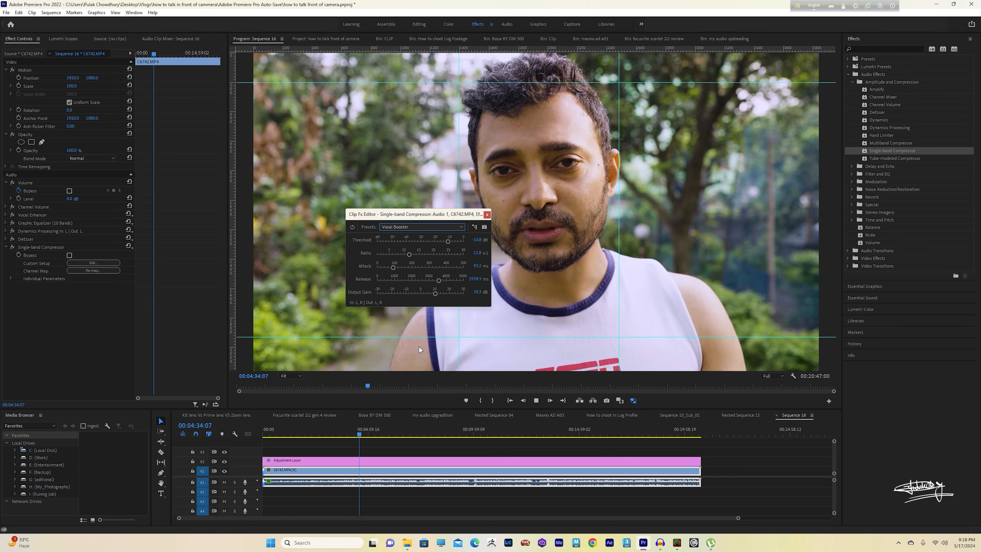
pyautogui.click(487, 214)
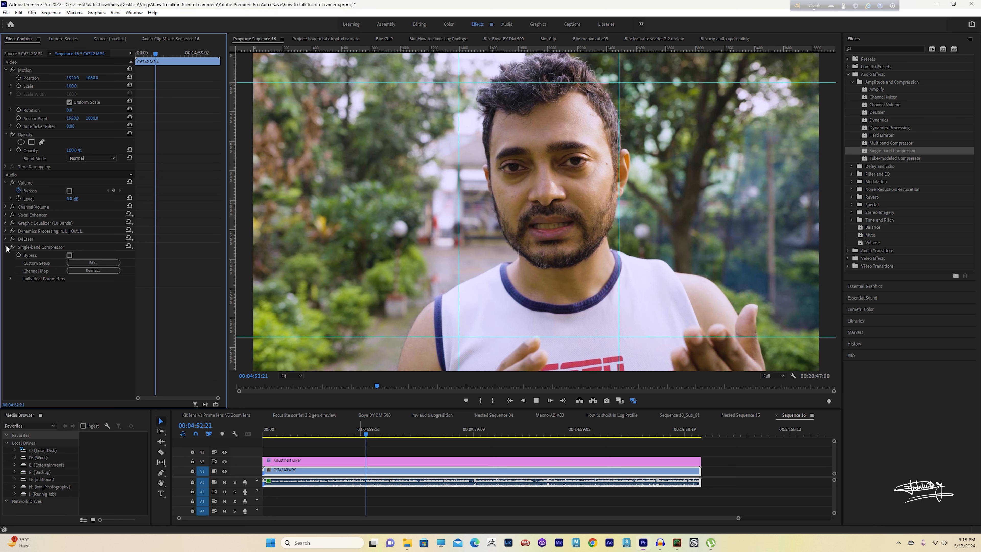
pyautogui.click(6, 247)
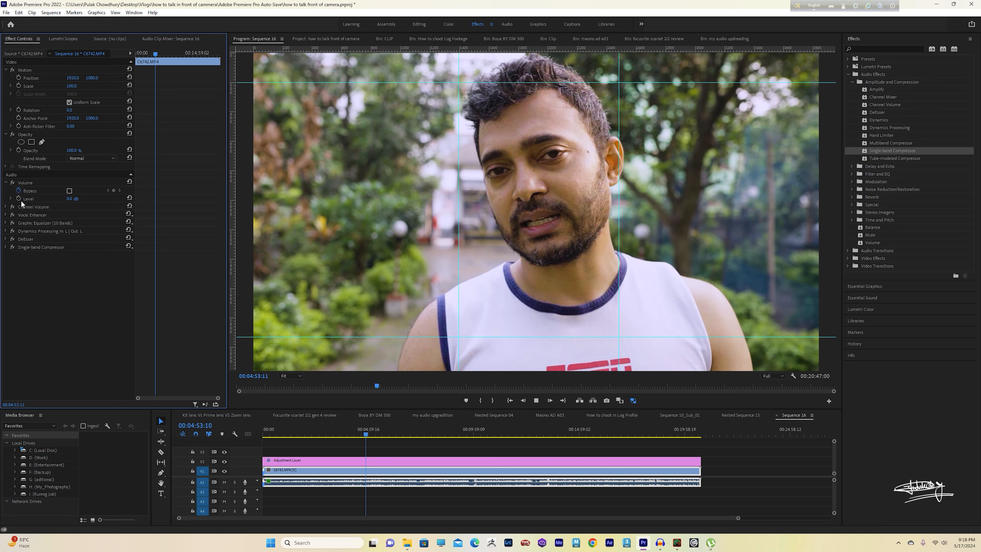
pyautogui.click(537, 401)
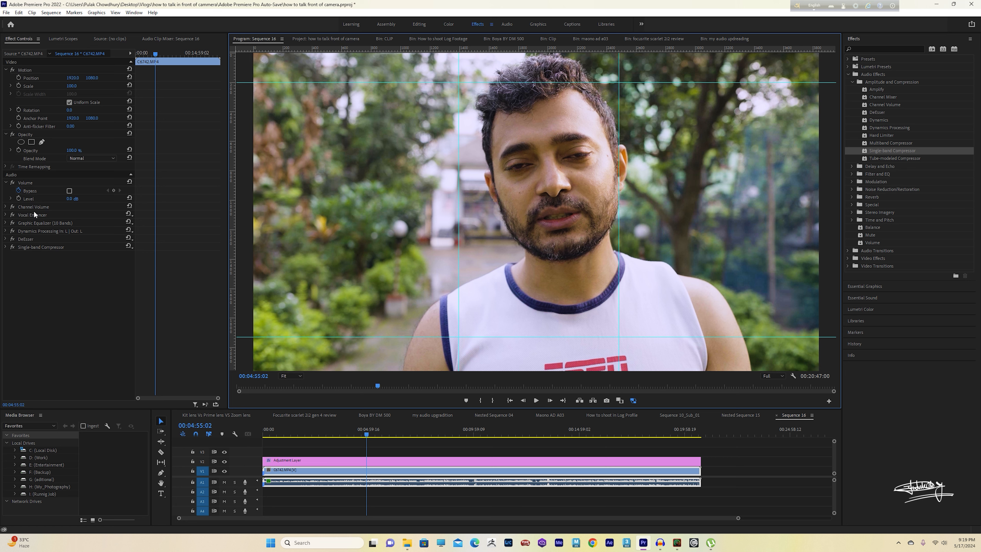
pyautogui.click(70, 199)
pyautogui.click(82, 300)
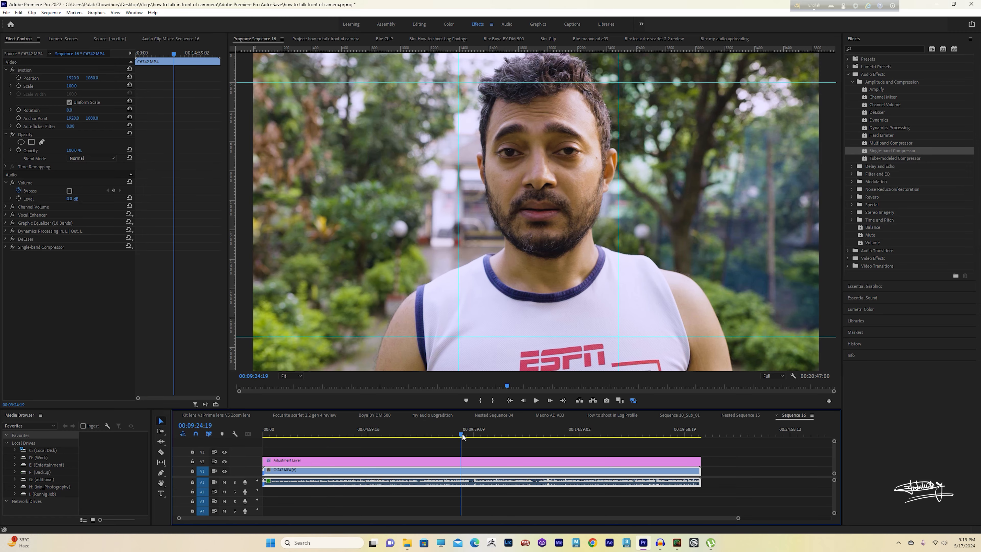
# Split the C6742.MP4 clip at 00:09:58:13 and again about three minutes further on to isolate the brighter middle section
pyautogui.moveTo(462, 433)
pyautogui.mouseDown()
pyautogui.moveTo(270, 435)
pyautogui.moveTo(490, 434)
pyautogui.moveTo(475, 434)
pyautogui.mouseUp()
pyautogui.click(161, 452)
pyautogui.click(474, 482)
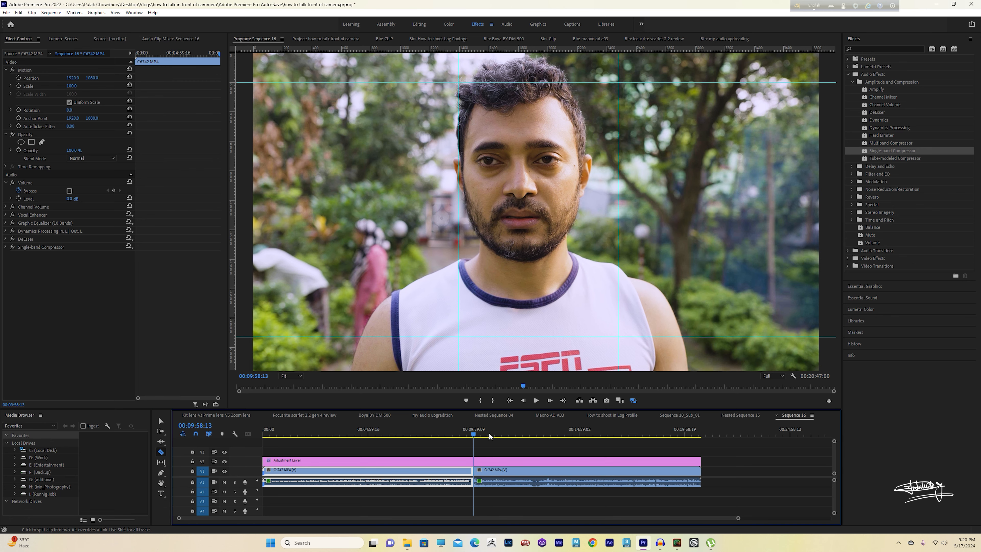
pyautogui.moveTo(475, 435); pyautogui.dragTo(551, 442)
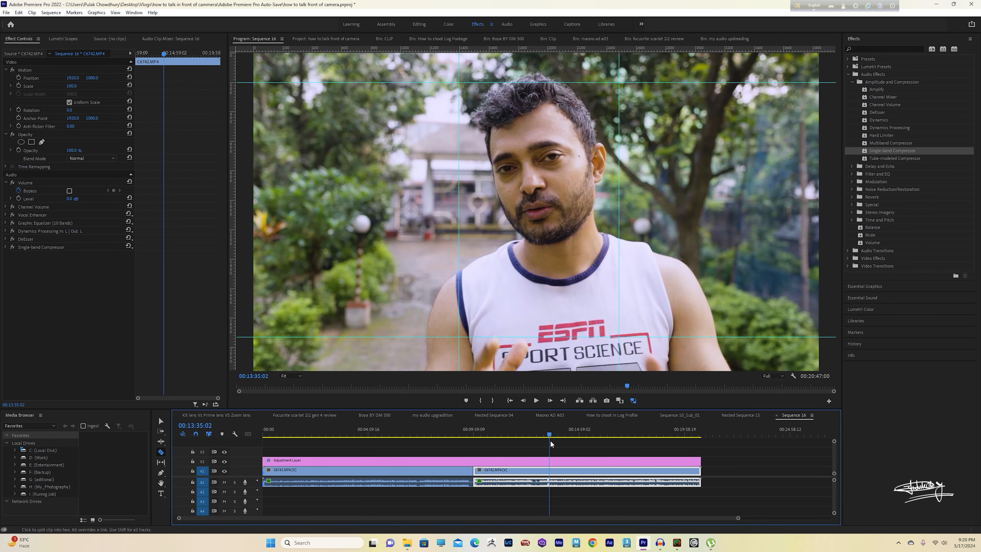
pyautogui.click(536, 483)
pyautogui.click(506, 435)
pyautogui.press('v')
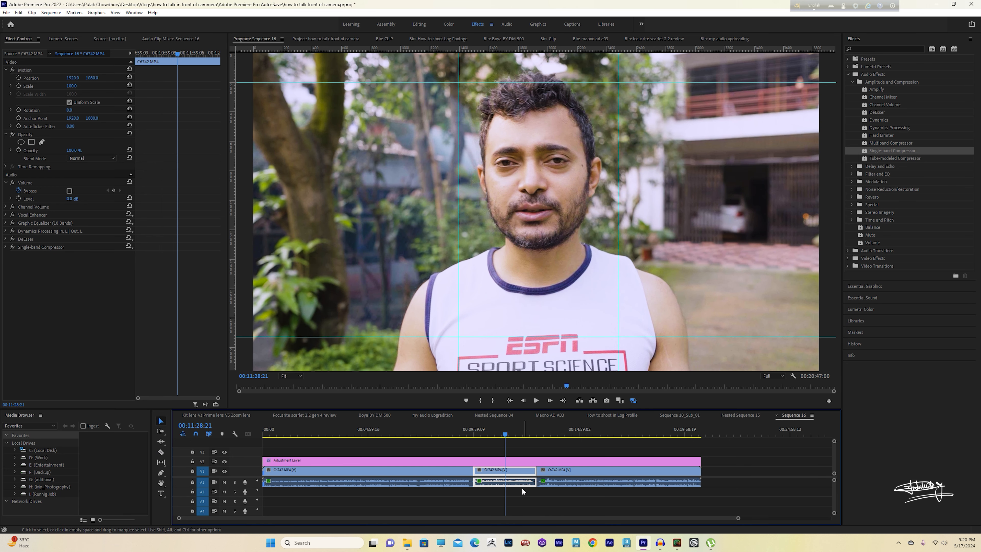
# Correct the middle segment with exposure -0.1, contrast 14.3, highlights 5.8, shadows about -14.5 and whites -2.6, and compare it with the opening shot
pyautogui.moveTo(500, 435)
pyautogui.mouseDown()
pyautogui.moveTo(469, 436)
pyautogui.moveTo(488, 436)
pyautogui.mouseUp()
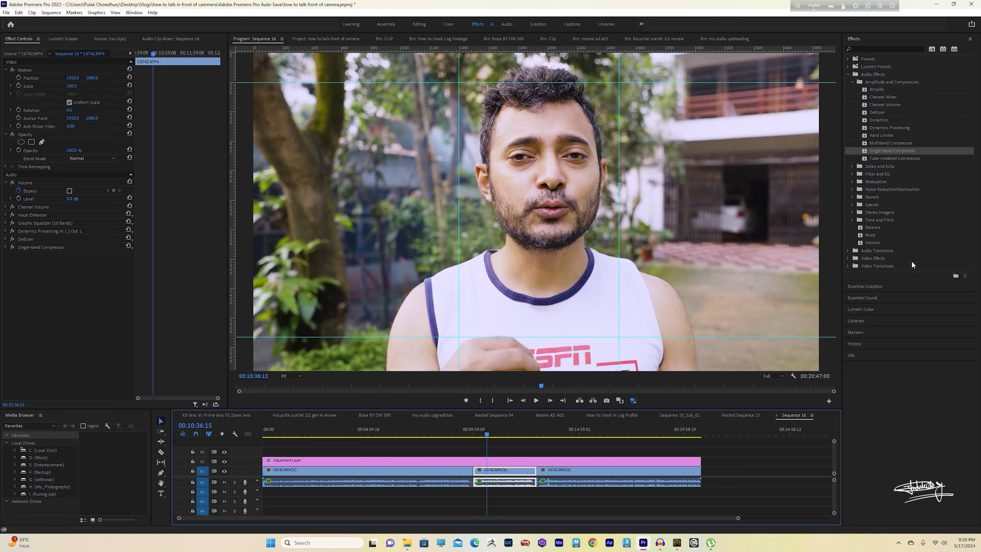
pyautogui.click(863, 298)
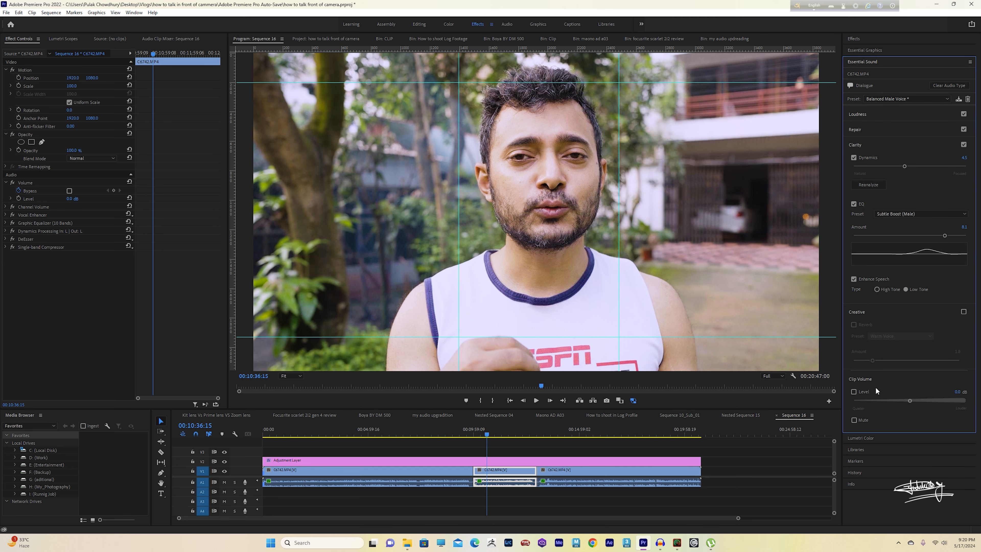
pyautogui.click(871, 439)
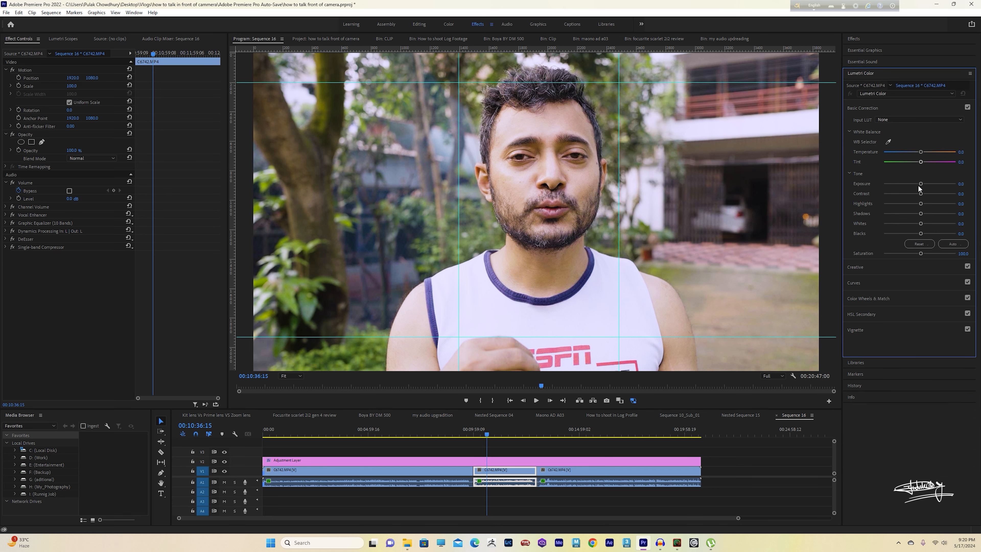
pyautogui.moveTo(921, 184); pyautogui.dragTo(919, 186)
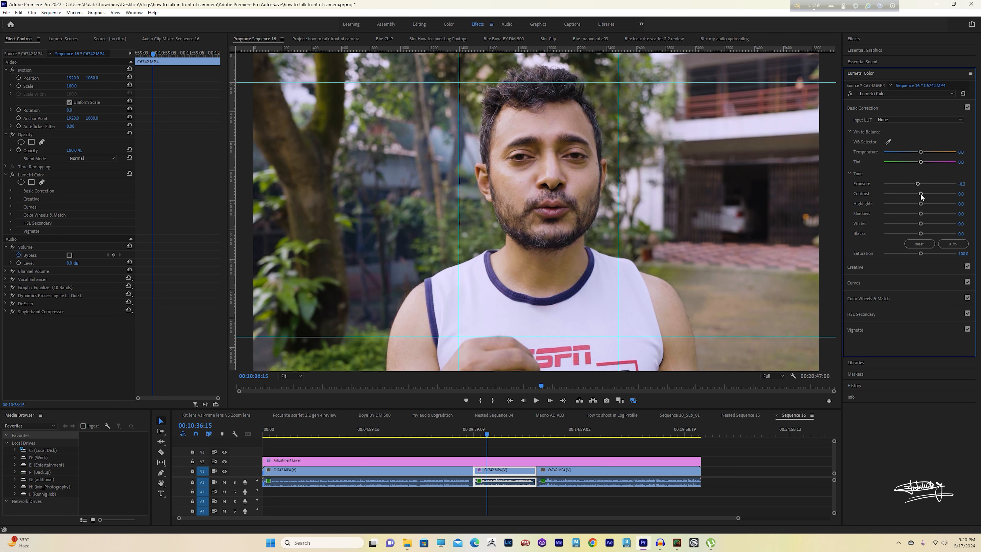
pyautogui.moveTo(924, 204); pyautogui.dragTo(923, 204)
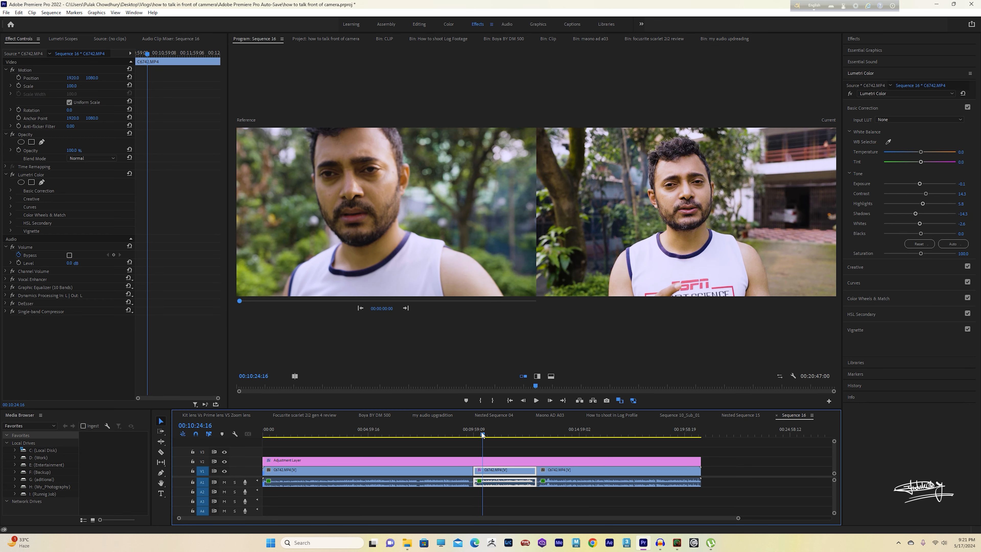
pyautogui.moveTo(482, 435)
pyautogui.mouseDown()
pyautogui.moveTo(470, 435)
pyautogui.moveTo(494, 435)
pyautogui.mouseUp()
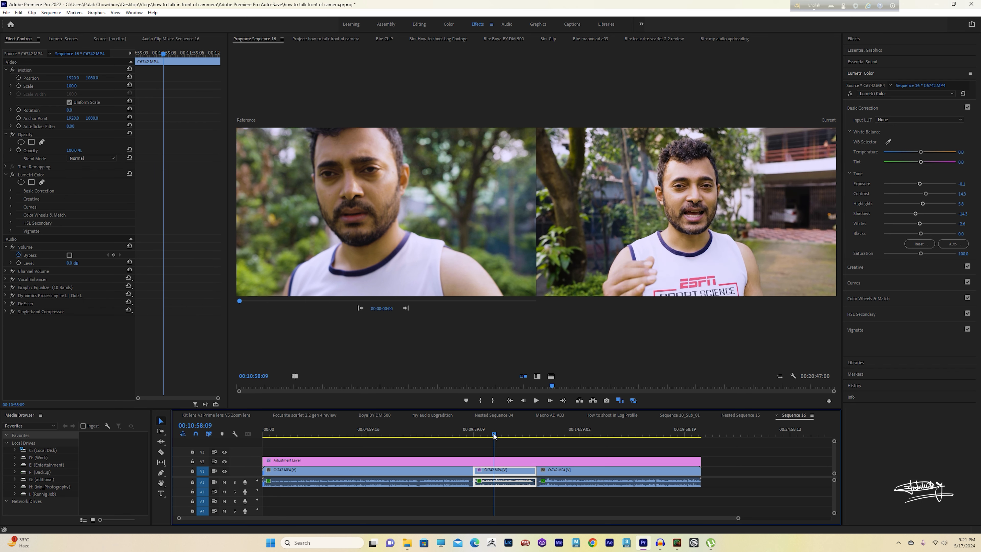